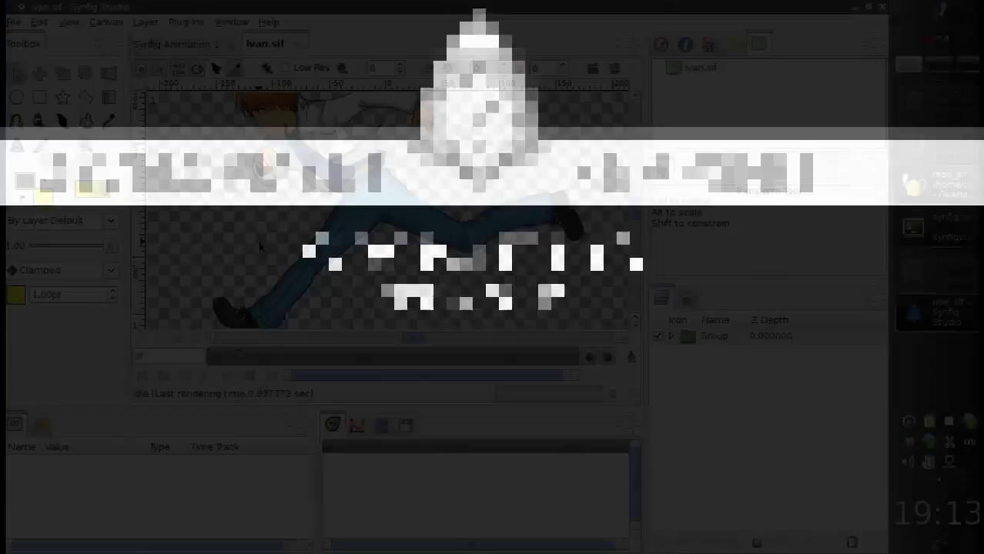
Step: Add a new Skeleton layer above the character's Group layer
{"action": "scroll", "coordinate": [231, 214], "scroll_direction": "down", "scroll_amount": 2}
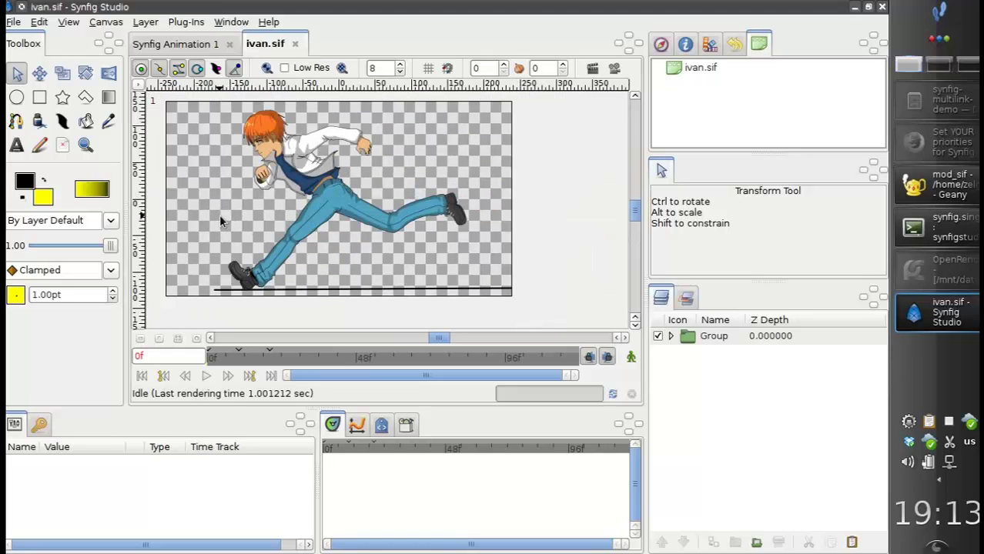
{"action": "left_click_drag", "start_coordinate": [221, 222], "coordinate": [256, 227]}
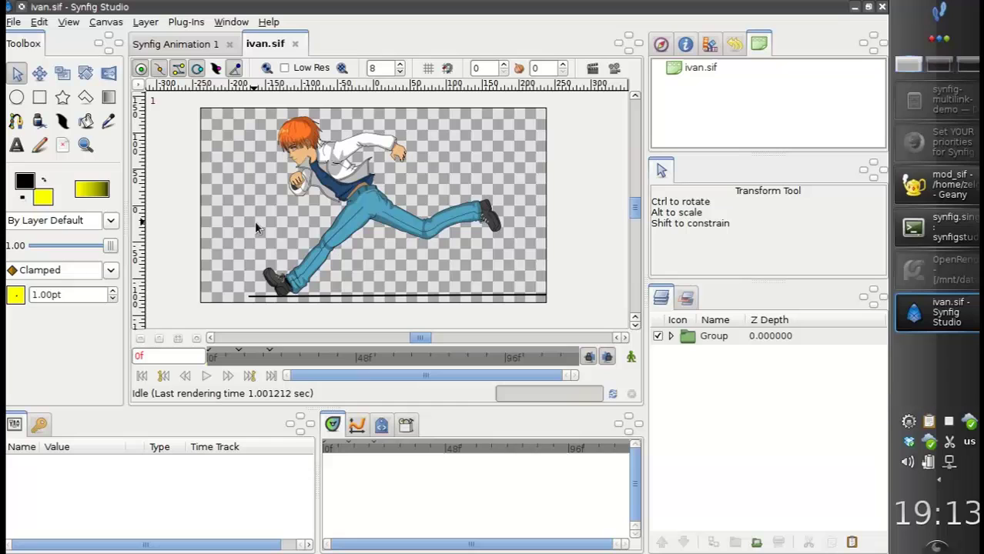
{"action": "scroll", "coordinate": [241, 234], "scroll_direction": "up", "scroll_amount": 2}
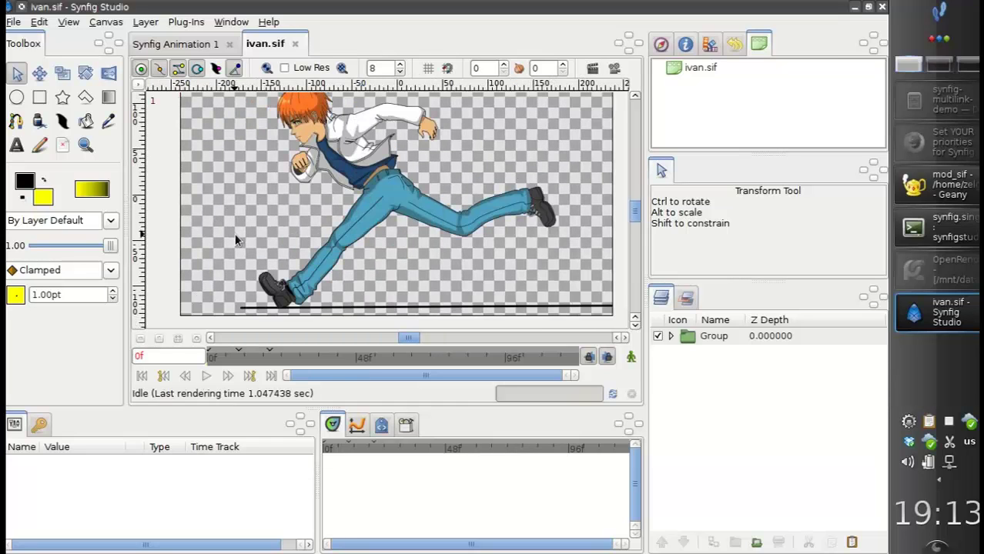
{"action": "left_click_drag", "start_coordinate": [252, 229], "coordinate": [243, 238]}
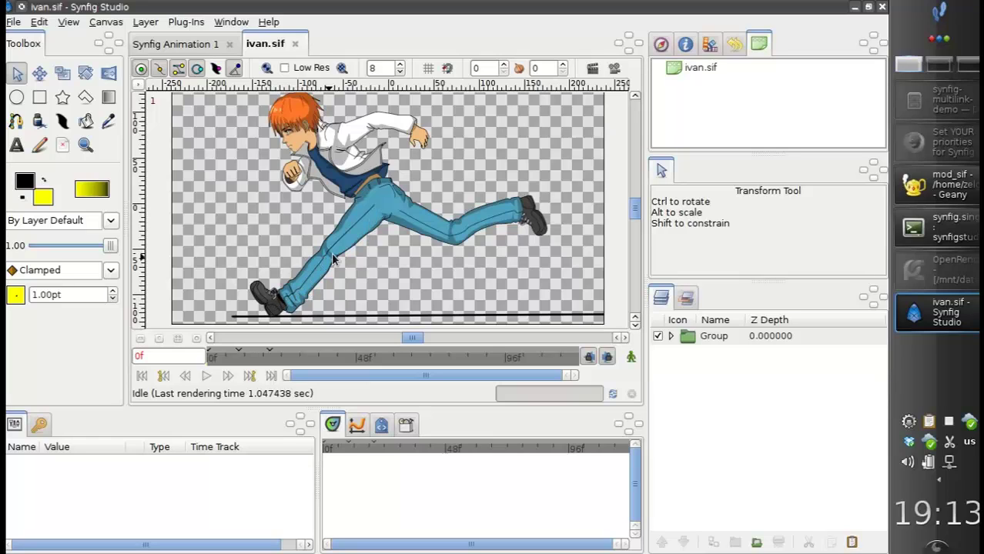
{"action": "left_click", "coordinate": [699, 342]}
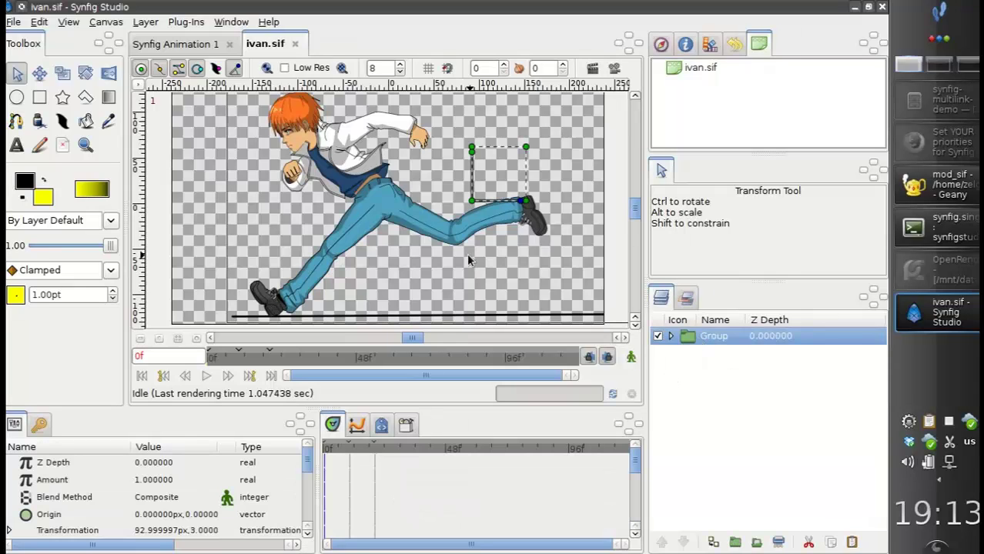
{"action": "right_click", "coordinate": [693, 342]}
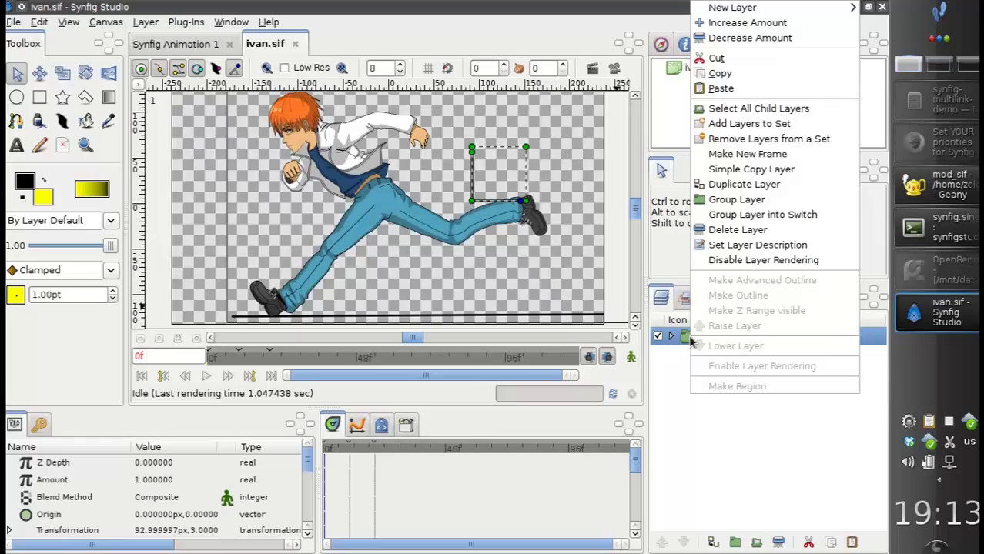
{"action": "mouse_move", "coordinate": [716, 11]}
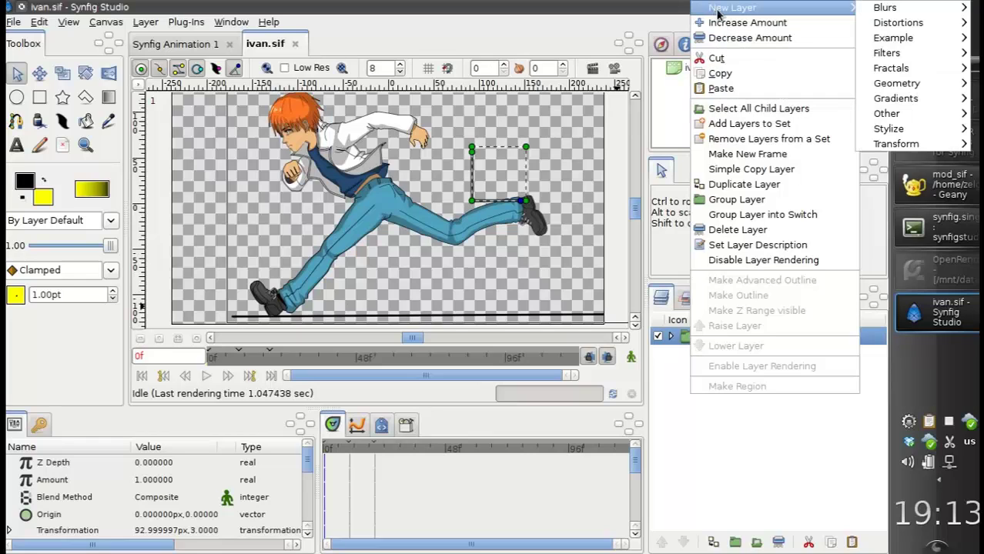
{"action": "mouse_move", "coordinate": [877, 117]}
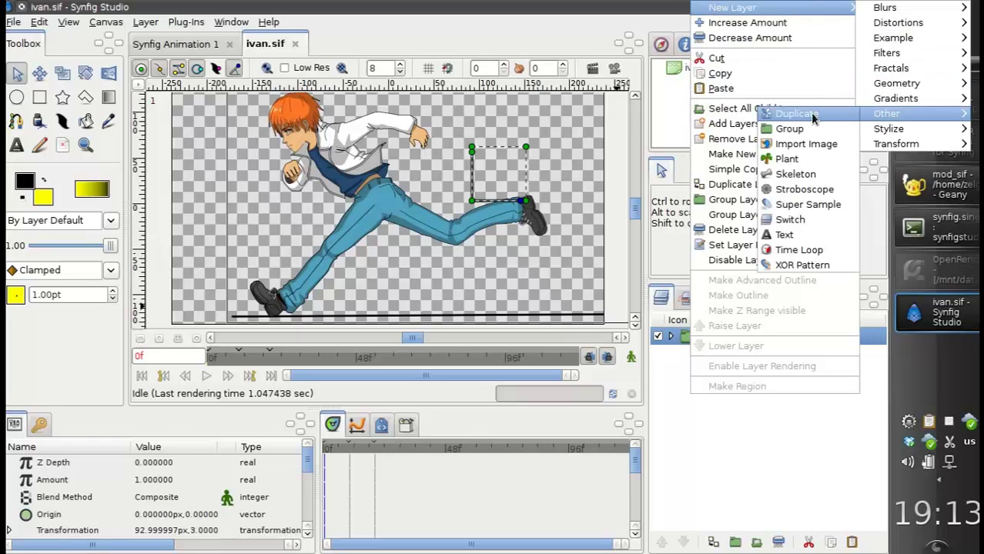
{"action": "left_click", "coordinate": [774, 176]}
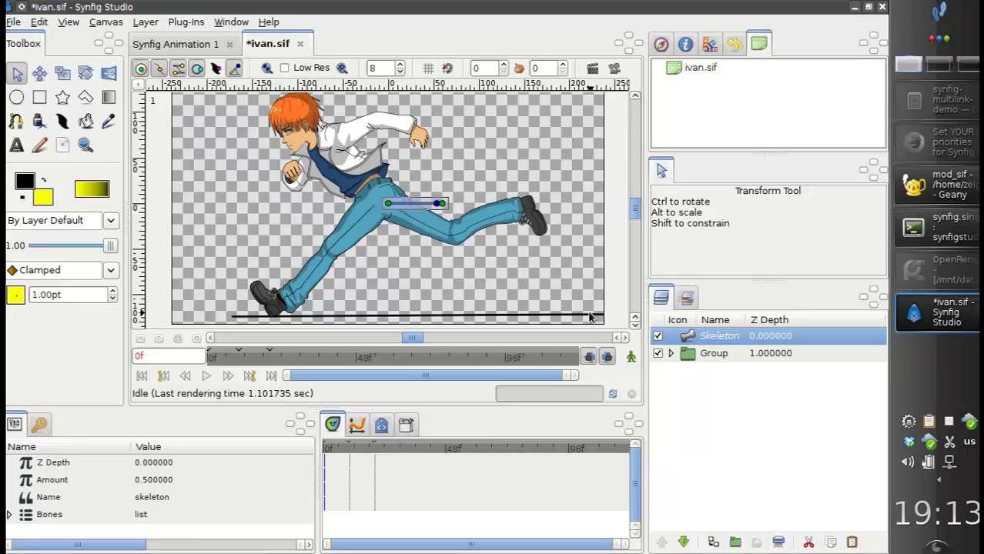
Step: Scale up the character's Group layer and move it so its transformation offset is about 111 px, 52 px
{"action": "scroll", "coordinate": [378, 278], "scroll_direction": "down", "scroll_amount": 1}
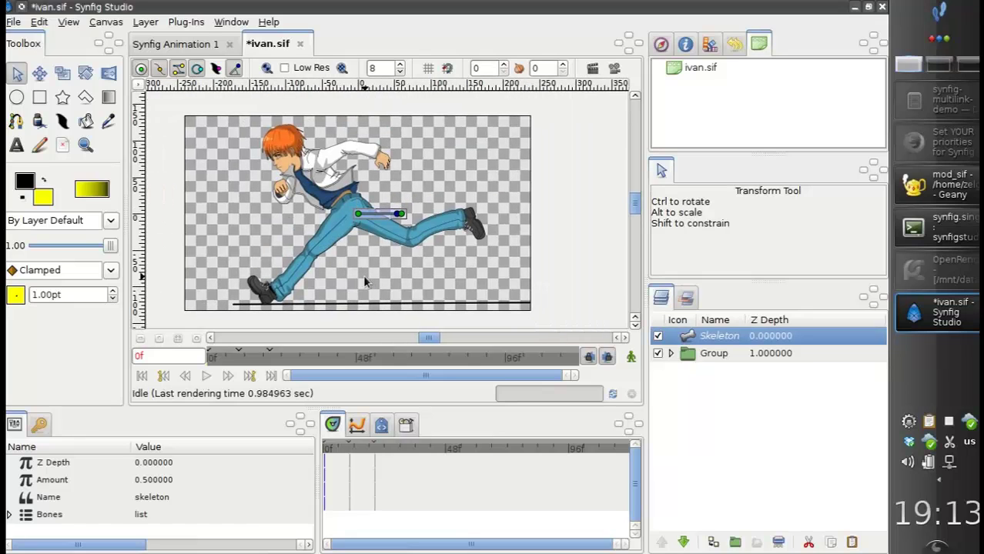
{"action": "left_click", "coordinate": [713, 355]}
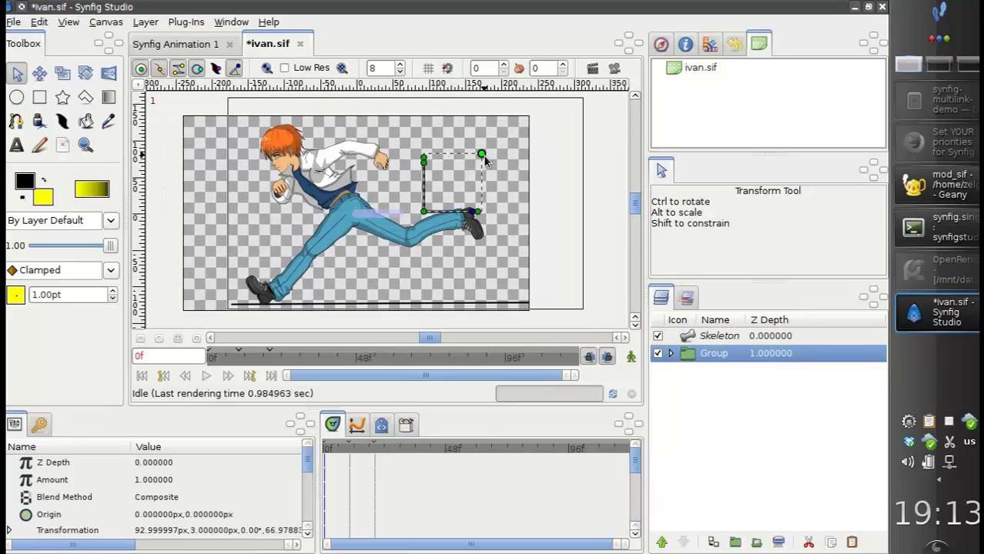
{"action": "left_click_drag", "start_coordinate": [424, 211], "coordinate": [435, 177]}
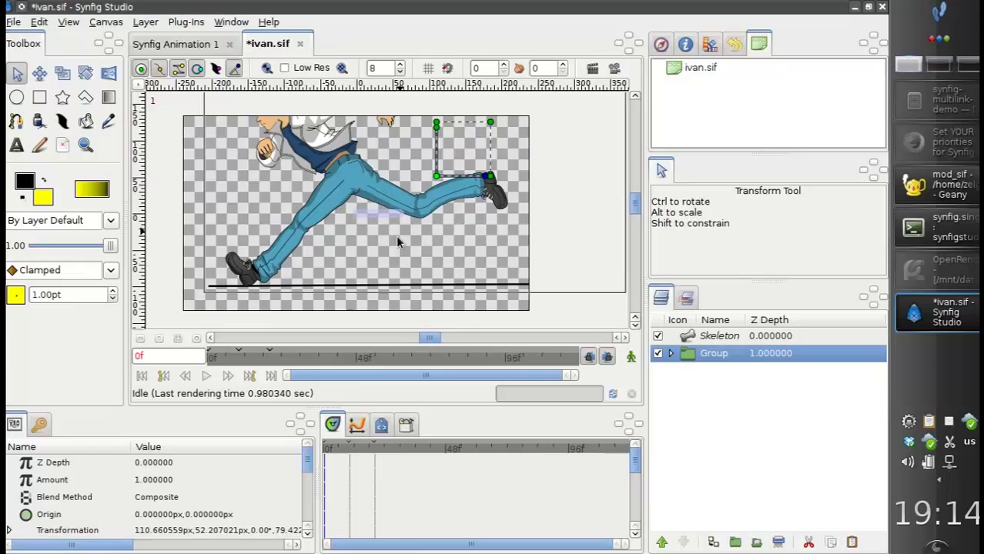
Step: Expand the character's Group layer and move the Skeleton layer inside it, above its other child layers
{"action": "scroll", "coordinate": [381, 250], "scroll_direction": "up", "scroll_amount": 1}
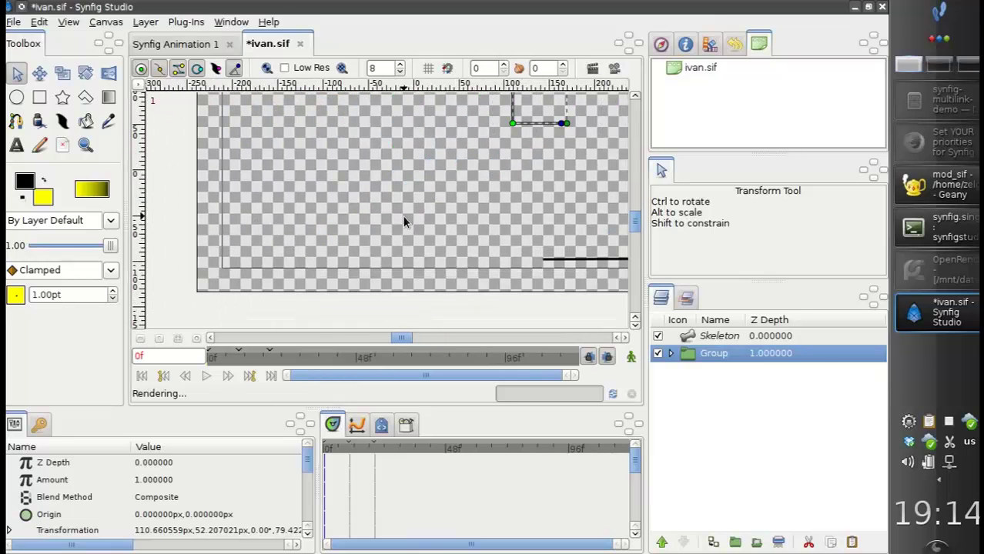
{"action": "left_click_drag", "start_coordinate": [398, 222], "coordinate": [393, 239]}
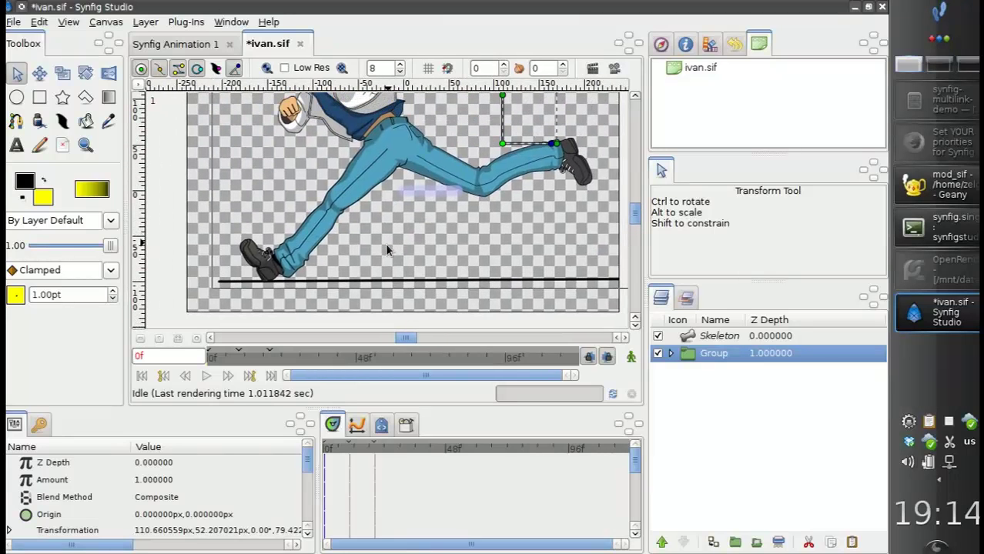
{"action": "left_click", "coordinate": [687, 339]}
{"action": "left_click", "coordinate": [687, 353]}
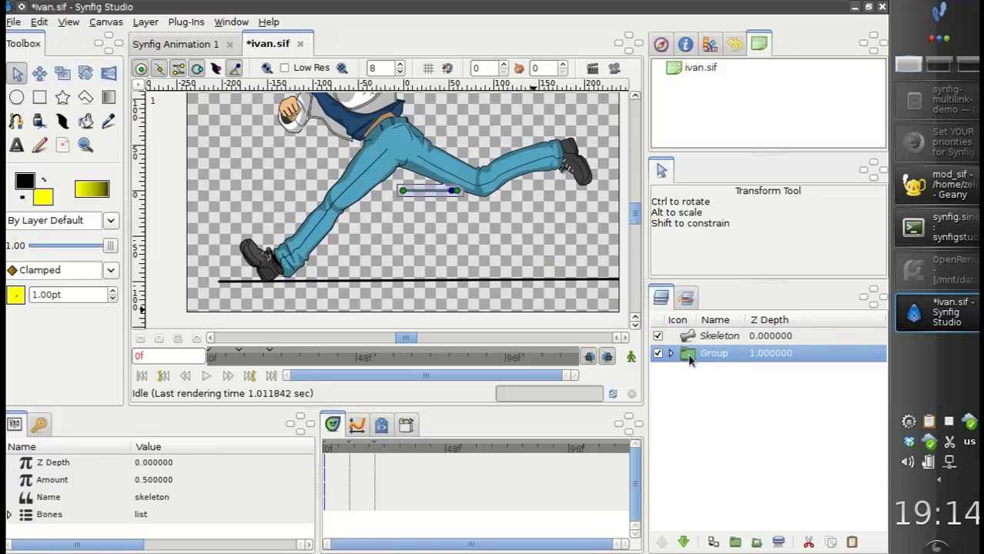
{"action": "left_click", "coordinate": [671, 354]}
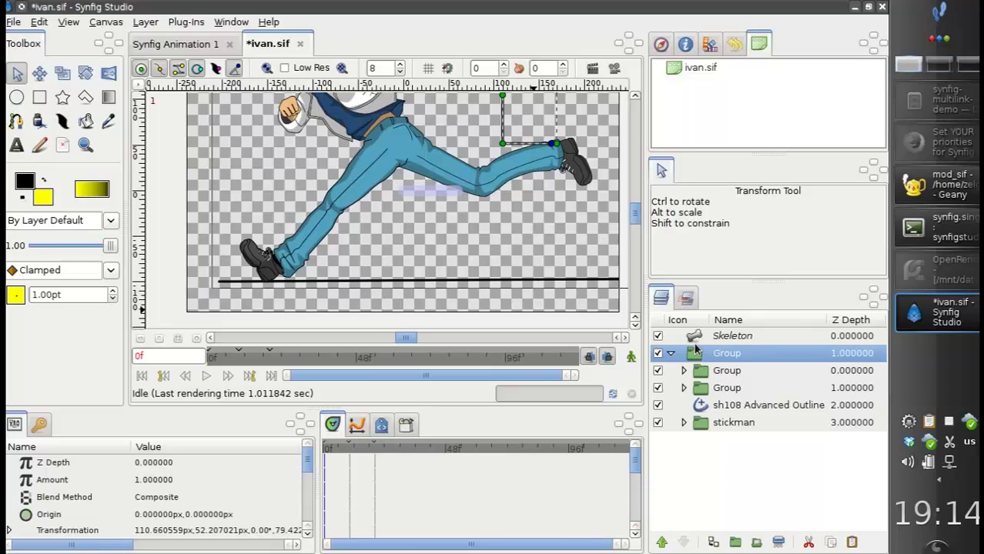
{"action": "left_click", "coordinate": [696, 340]}
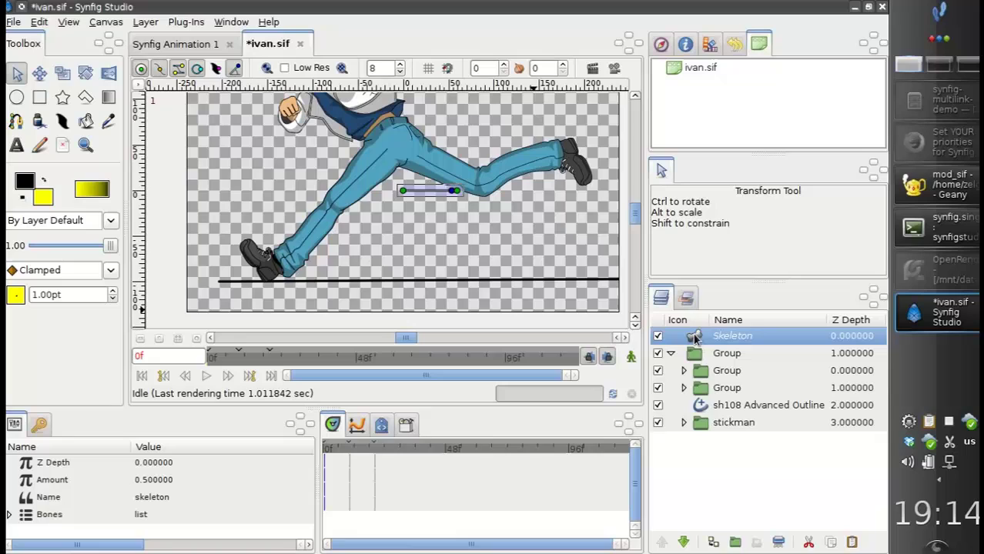
{"action": "left_click_drag", "start_coordinate": [694, 338], "coordinate": [704, 368]}
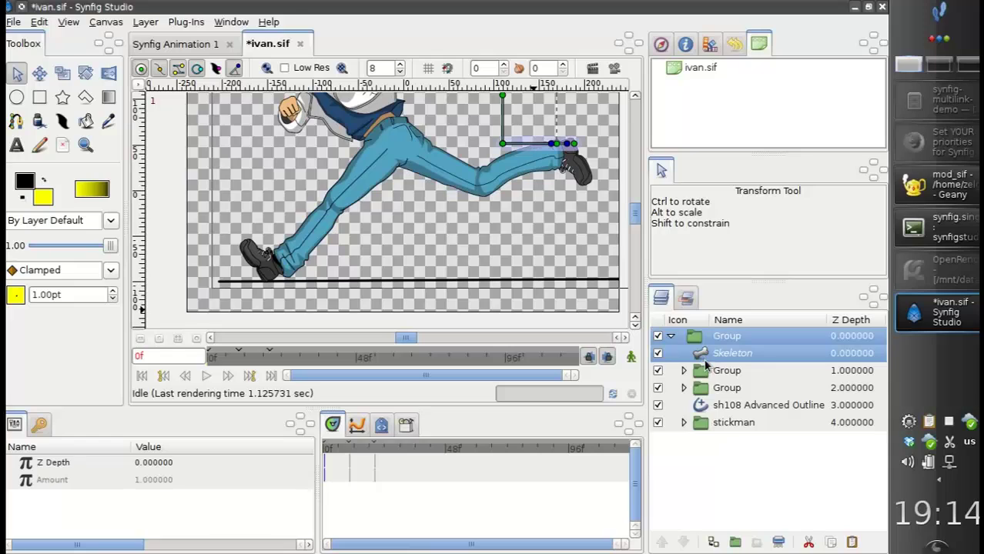
Step: Position the skeleton's bone along the front thigh, with its origin at the hip and its tip at the knee
{"action": "left_click", "coordinate": [702, 359]}
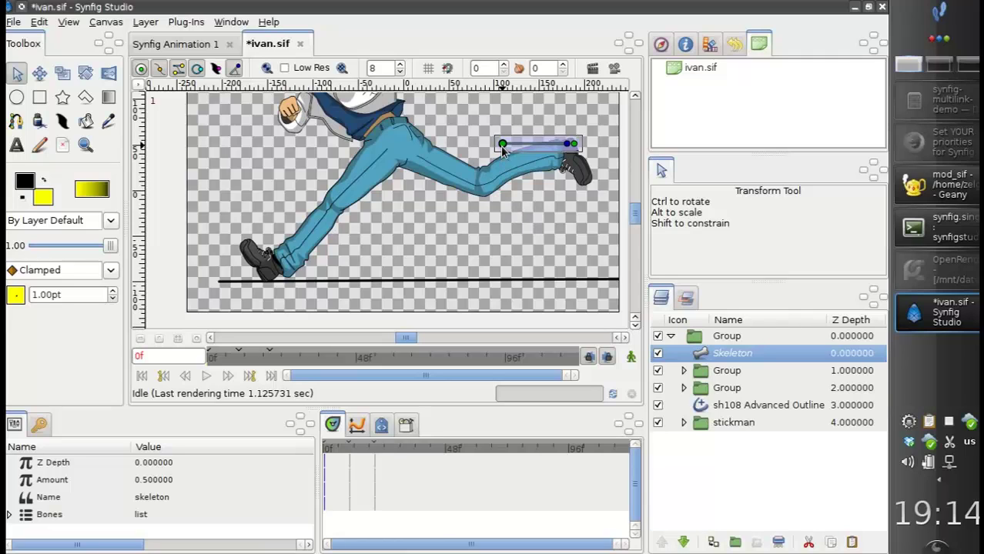
{"action": "left_click_drag", "start_coordinate": [502, 143], "coordinate": [390, 174]}
{"action": "scroll", "coordinate": [383, 157], "scroll_direction": "up", "scroll_amount": 2}
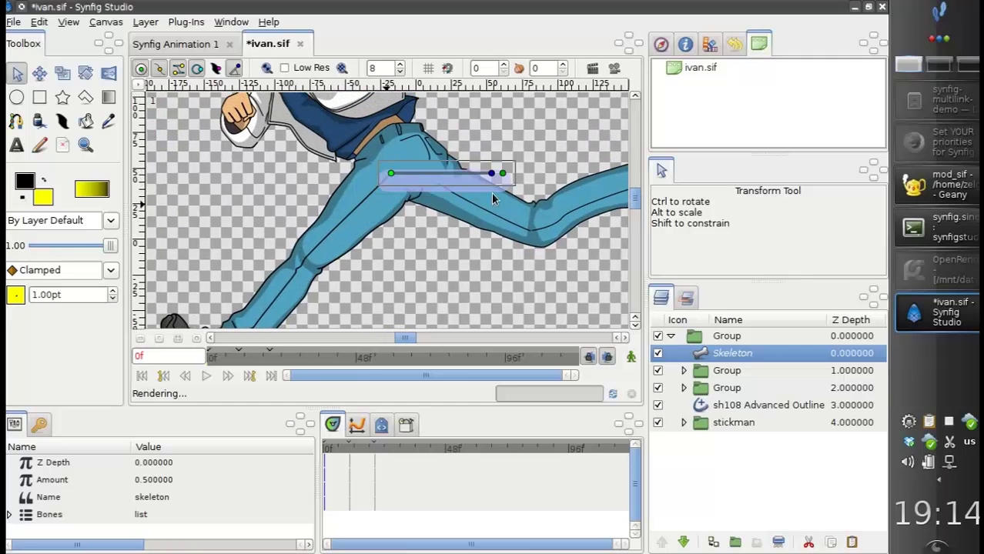
{"action": "left_click_drag", "start_coordinate": [502, 174], "coordinate": [308, 260]}
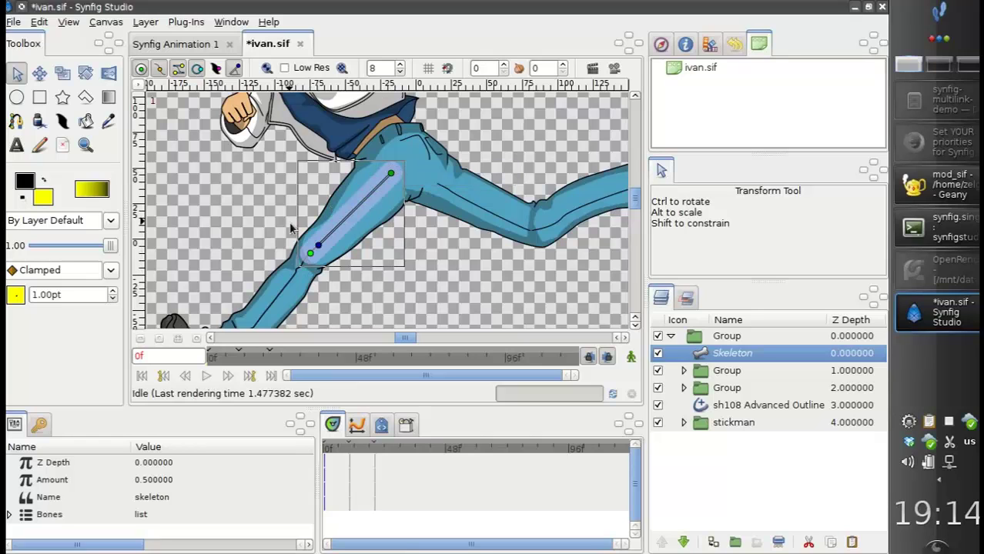
Step: Show the bone's width handles and widen it to cover the front thigh, with a knee-end width of about 15 px and a larger hip end
{"action": "scroll", "coordinate": [297, 271], "scroll_direction": "up", "scroll_amount": 2}
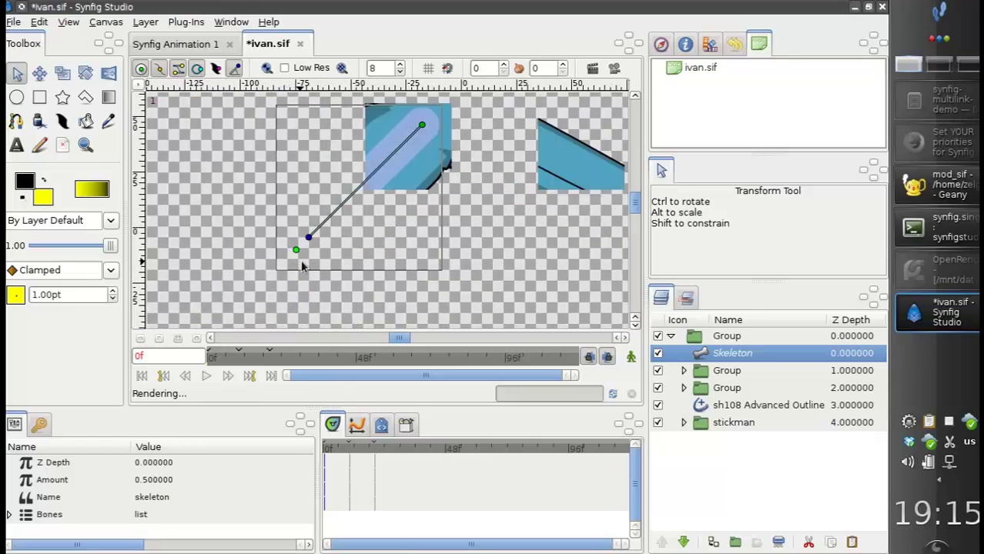
{"action": "left_click_drag", "start_coordinate": [304, 262], "coordinate": [323, 268]}
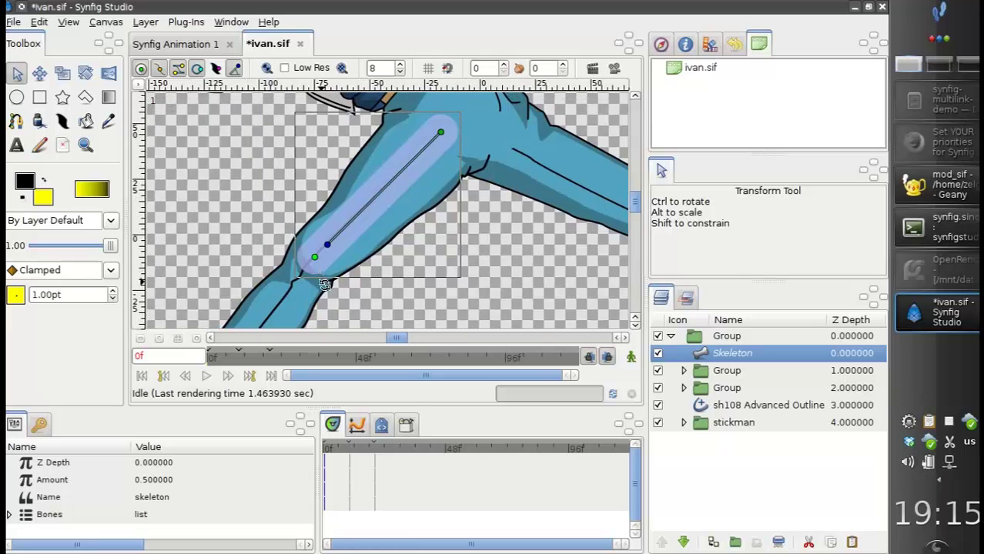
{"action": "scroll", "coordinate": [323, 285], "scroll_direction": "down", "scroll_amount": 2}
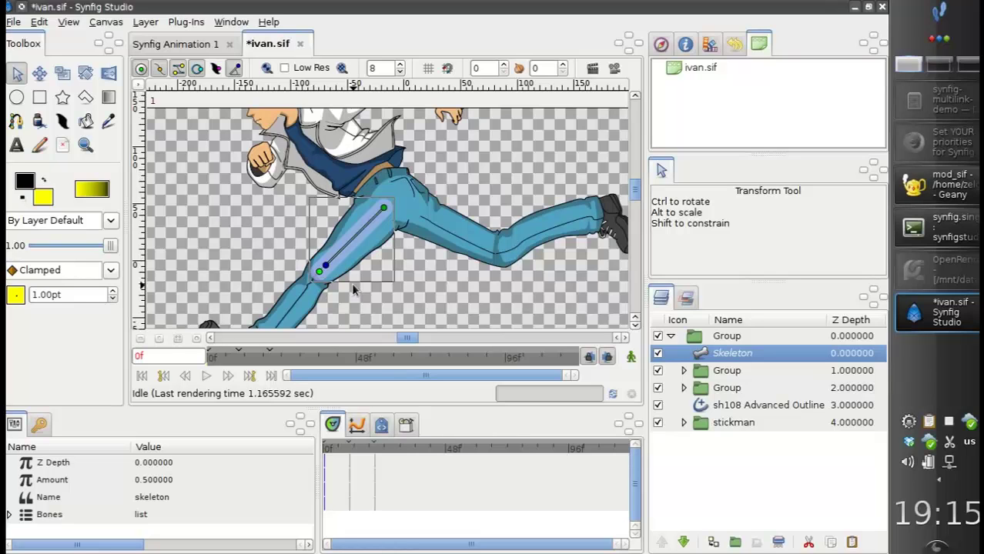
{"action": "left_click_drag", "start_coordinate": [353, 288], "coordinate": [369, 256]}
{"action": "scroll", "coordinate": [364, 254], "scroll_direction": "up", "scroll_amount": 1}
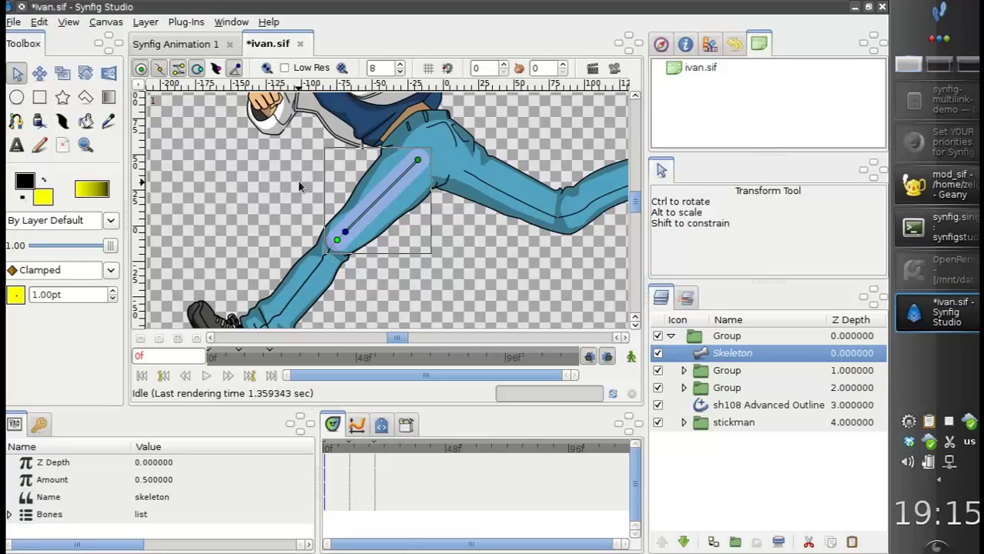
{"action": "left_click", "coordinate": [217, 69]}
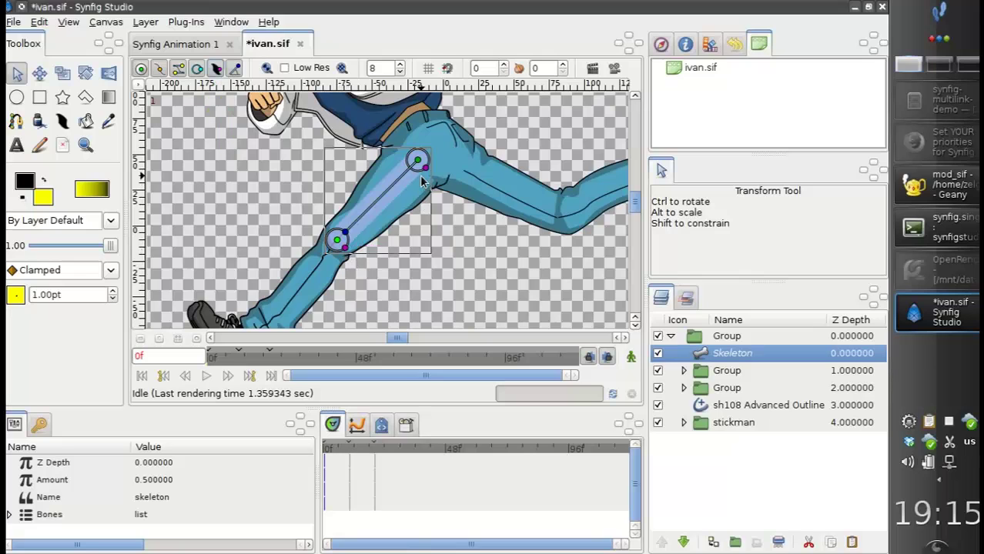
{"action": "scroll", "coordinate": [392, 234], "scroll_direction": "up", "scroll_amount": 3, "text": "ctrl"}
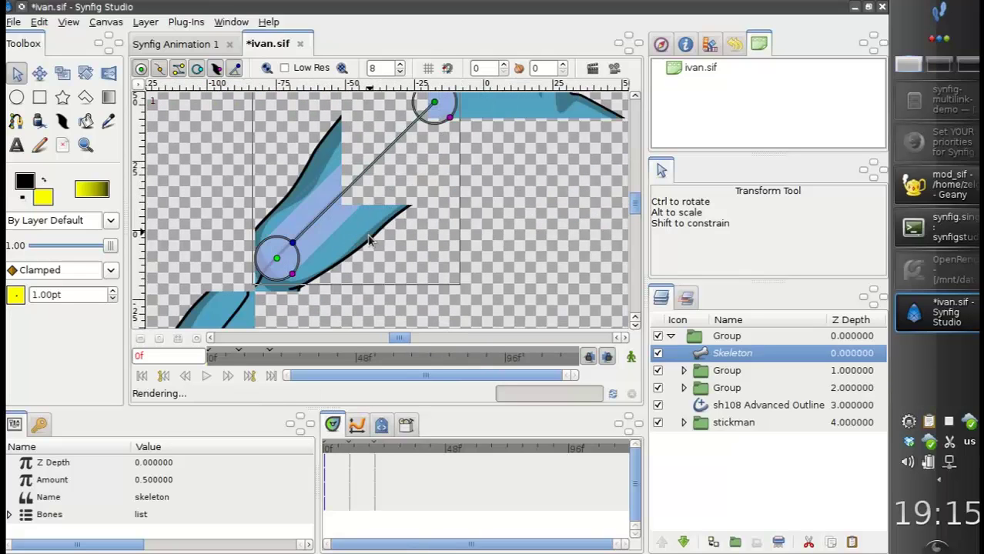
{"action": "left_click_drag", "start_coordinate": [398, 180], "coordinate": [388, 214]}
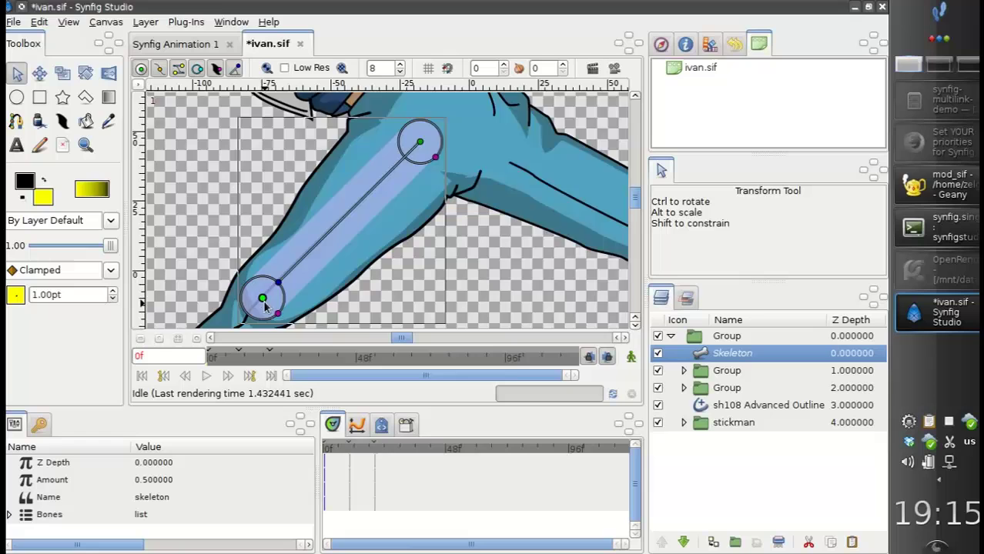
{"action": "left_click_drag", "start_coordinate": [263, 300], "coordinate": [302, 246]}
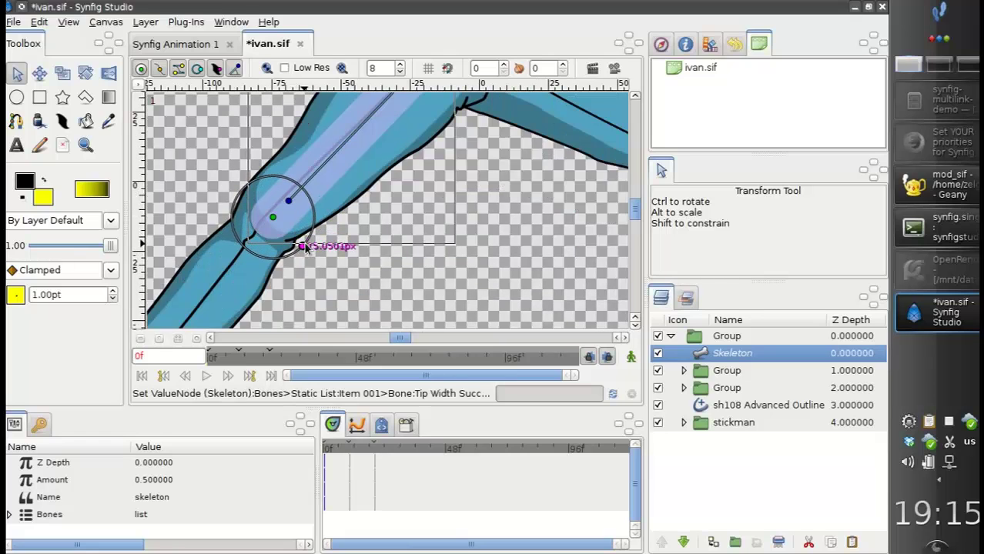
{"action": "left_click_drag", "start_coordinate": [357, 193], "coordinate": [334, 264]}
{"action": "left_click_drag", "start_coordinate": [390, 192], "coordinate": [434, 235]}
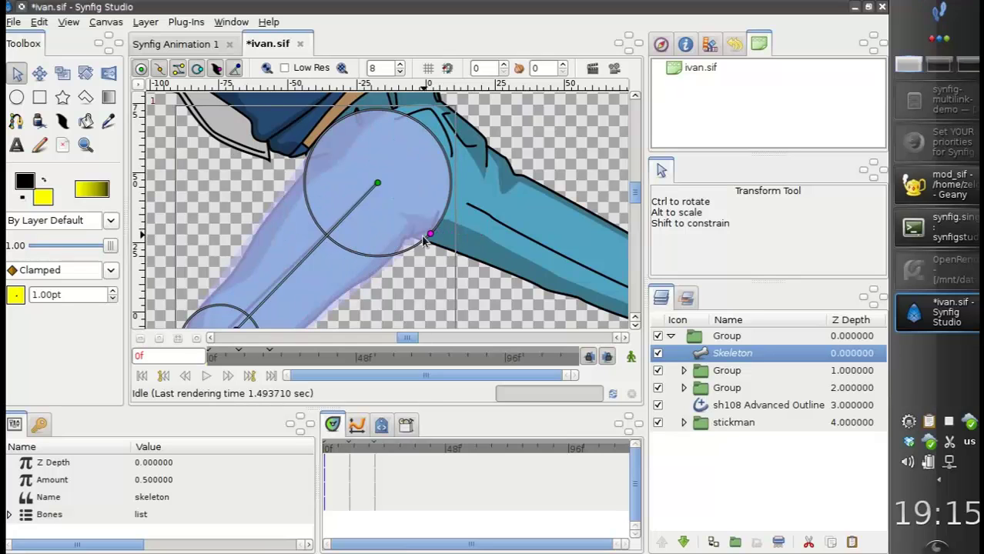
Step: Create a child bone from the front thigh bone at the knee
{"action": "scroll", "coordinate": [286, 178], "scroll_direction": "down", "scroll_amount": 3}
{"action": "scroll", "coordinate": [287, 178], "scroll_direction": "left", "scroll_amount": 1}
{"action": "left_click_drag", "start_coordinate": [288, 179], "coordinate": [366, 228]}
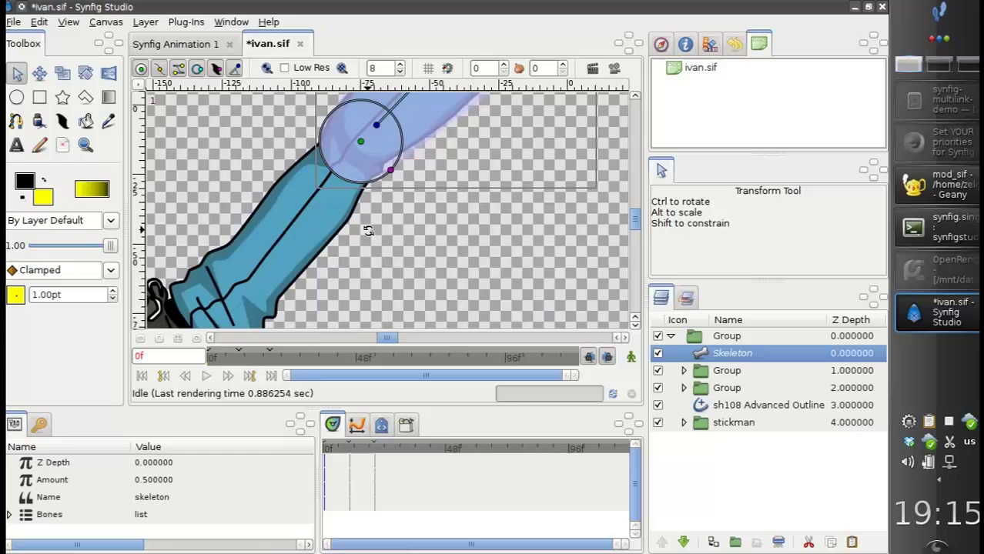
{"action": "scroll", "coordinate": [367, 229], "scroll_direction": "down", "scroll_amount": 3}
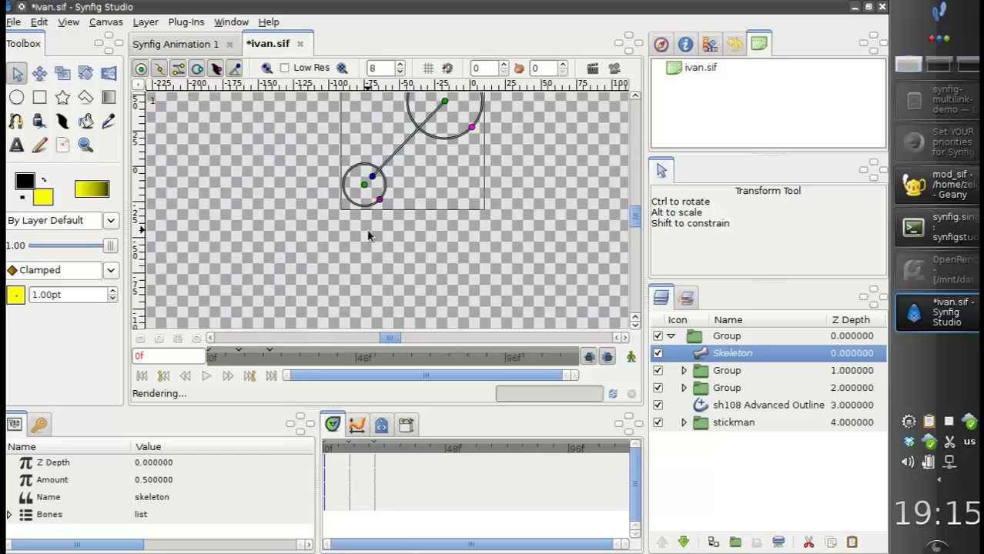
{"action": "right_click", "coordinate": [363, 188]}
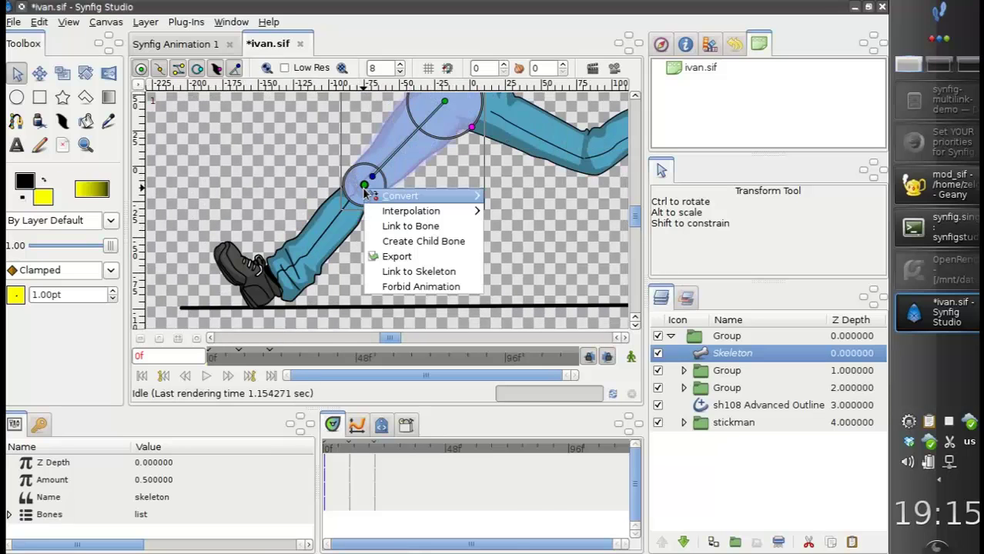
{"action": "left_click", "coordinate": [343, 187]}
{"action": "right_click", "coordinate": [366, 185]}
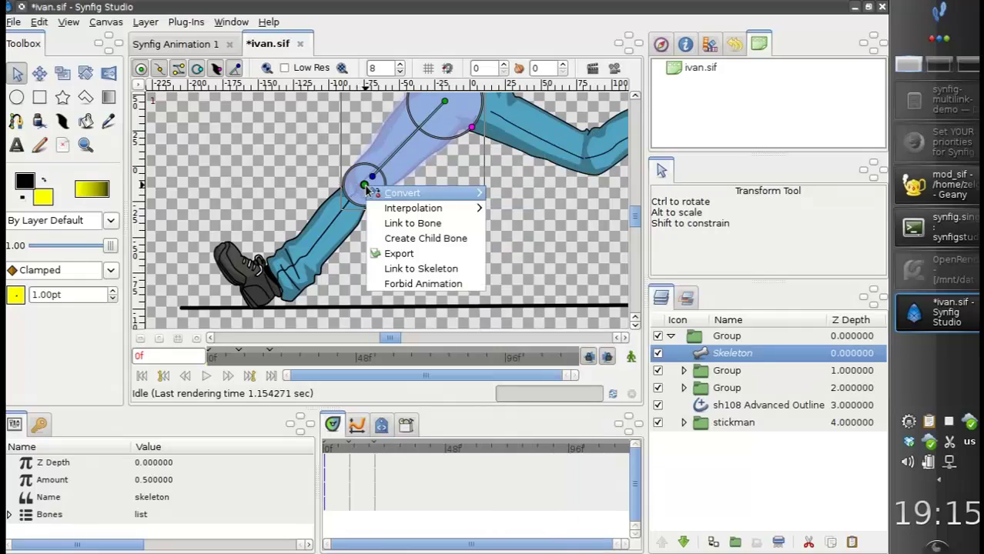
{"action": "mouse_move", "coordinate": [368, 190]}
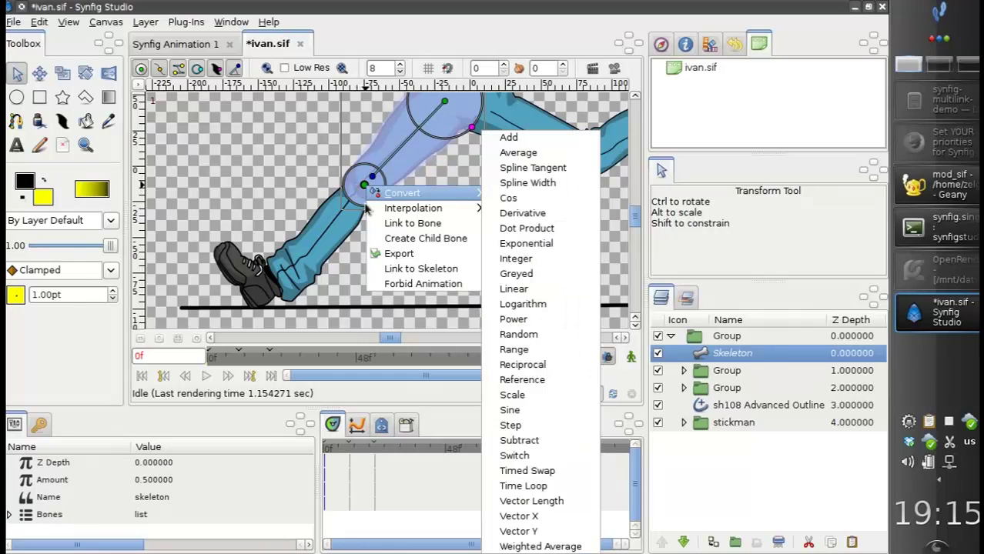
{"action": "left_click", "coordinate": [384, 237]}
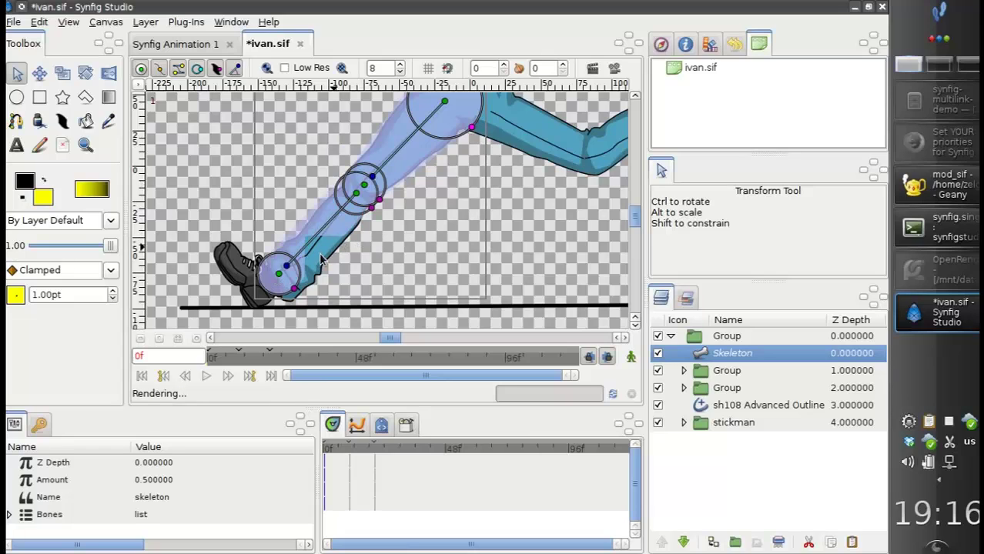
Step: Fit the child bone along the front shin, from knee to ankle, and widen its ankle end to cover the trouser cuff
{"action": "left_click_drag", "start_coordinate": [318, 263], "coordinate": [314, 238]}
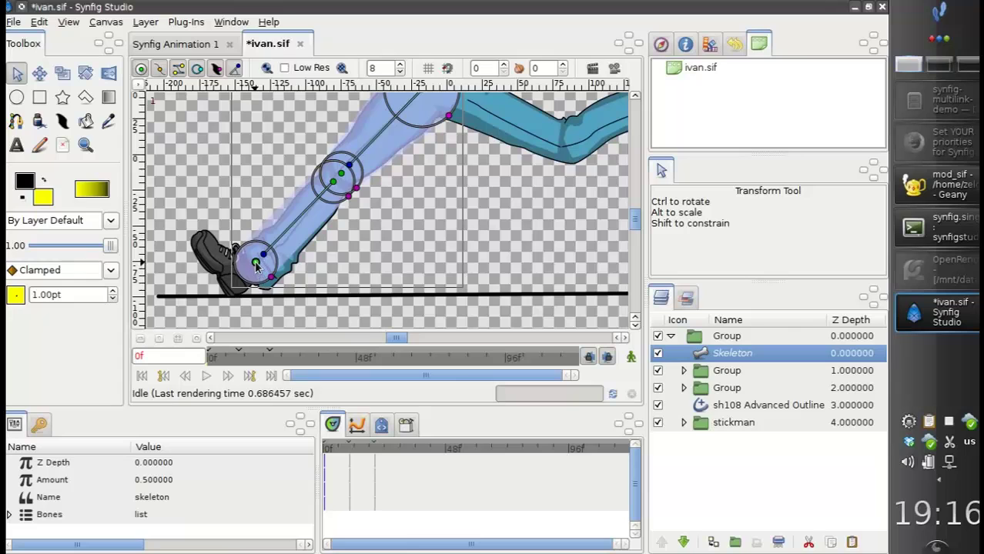
{"action": "left_click_drag", "start_coordinate": [254, 260], "coordinate": [257, 265]}
{"action": "scroll", "coordinate": [282, 269], "scroll_direction": "up", "scroll_amount": 2}
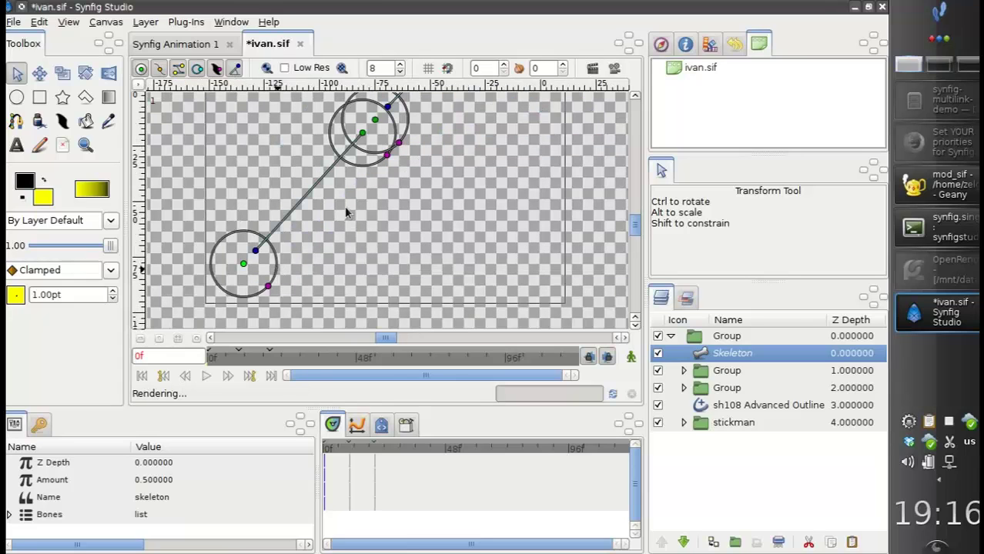
{"action": "left_click_drag", "start_coordinate": [344, 210], "coordinate": [345, 231]}
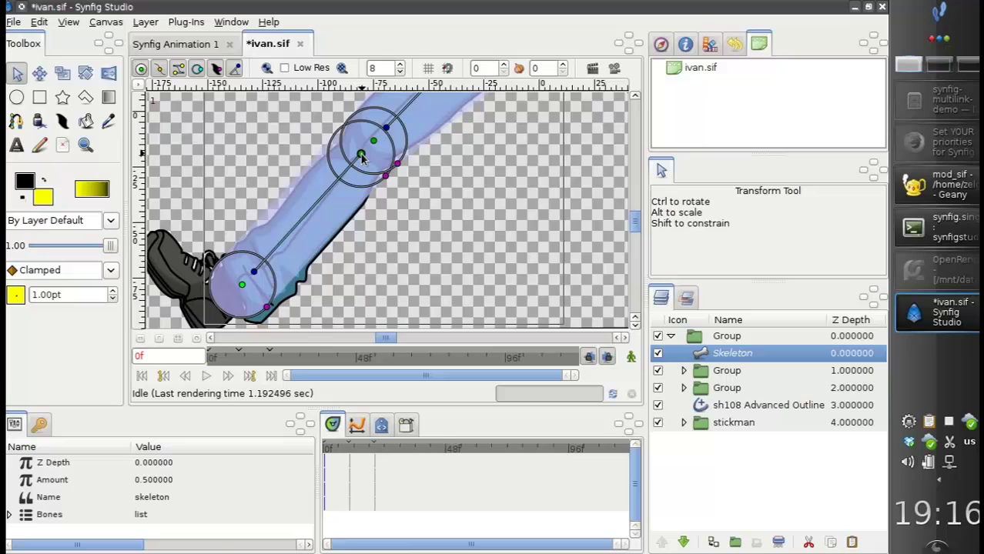
{"action": "left_click_drag", "start_coordinate": [358, 158], "coordinate": [385, 181]}
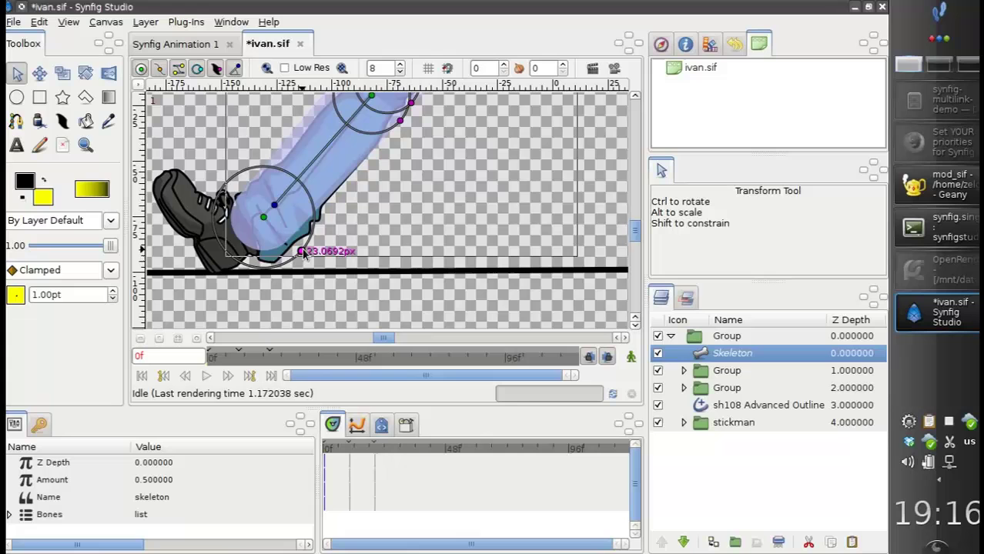
{"action": "left_click_drag", "start_coordinate": [301, 249], "coordinate": [401, 196]}
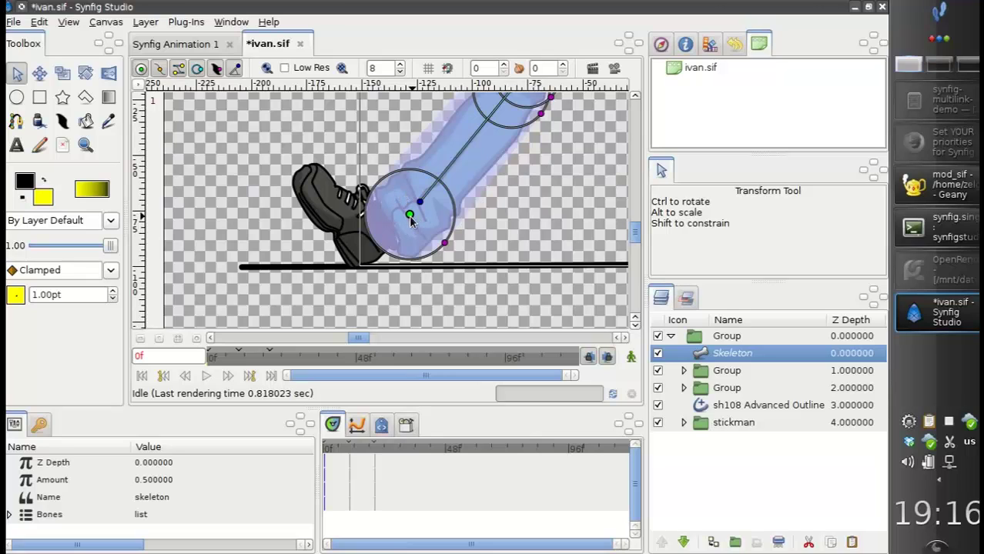
Step: Create a child bone from the shin bone and place it along the front shoe, with its origin at the heel and tip at the toe
{"action": "right_click", "coordinate": [408, 216]}
{"action": "left_click", "coordinate": [429, 257]}
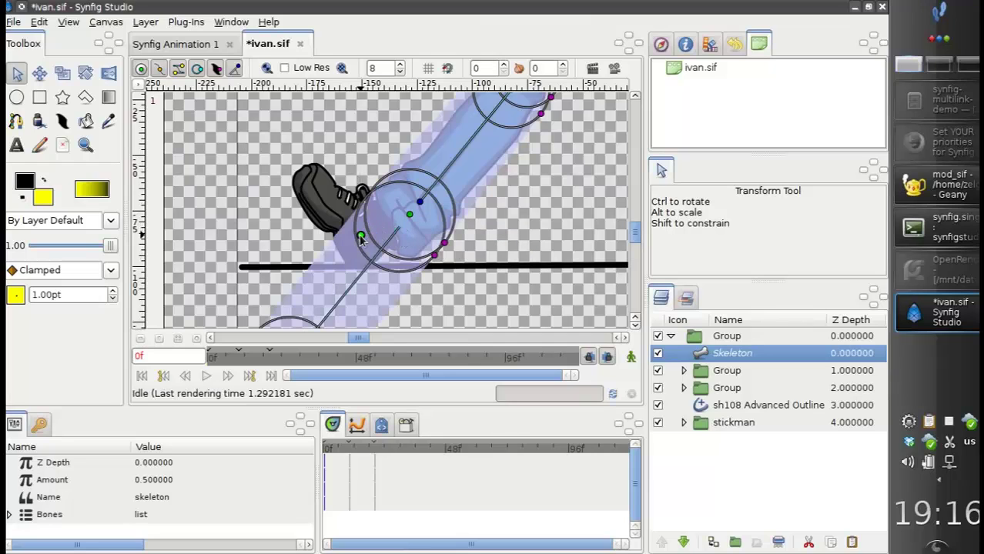
{"action": "left_click_drag", "start_coordinate": [361, 235], "coordinate": [360, 238]}
{"action": "left_click_drag", "start_coordinate": [306, 254], "coordinate": [349, 176]}
{"action": "left_click_drag", "start_coordinate": [303, 277], "coordinate": [338, 102]}
{"action": "left_click_drag", "start_coordinate": [403, 158], "coordinate": [301, 174]}
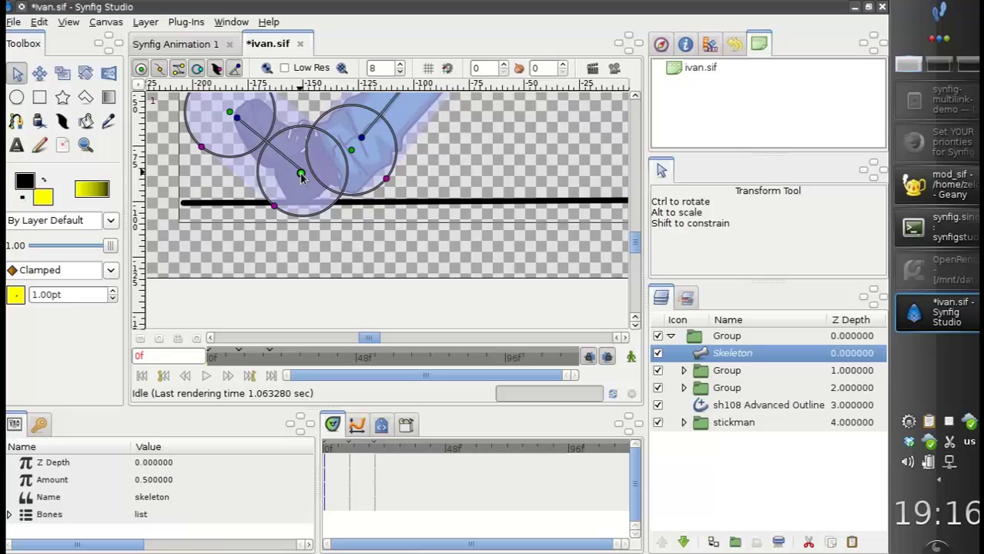
Step: Set the Skeleton layer's Amount to 0.2
{"action": "left_click", "coordinate": [216, 480]}
{"action": "type", "text": "0.1"}
{"action": "key", "text": "BackSpace"}
{"action": "type", "text": "2"}
{"action": "key", "text": "Return"}
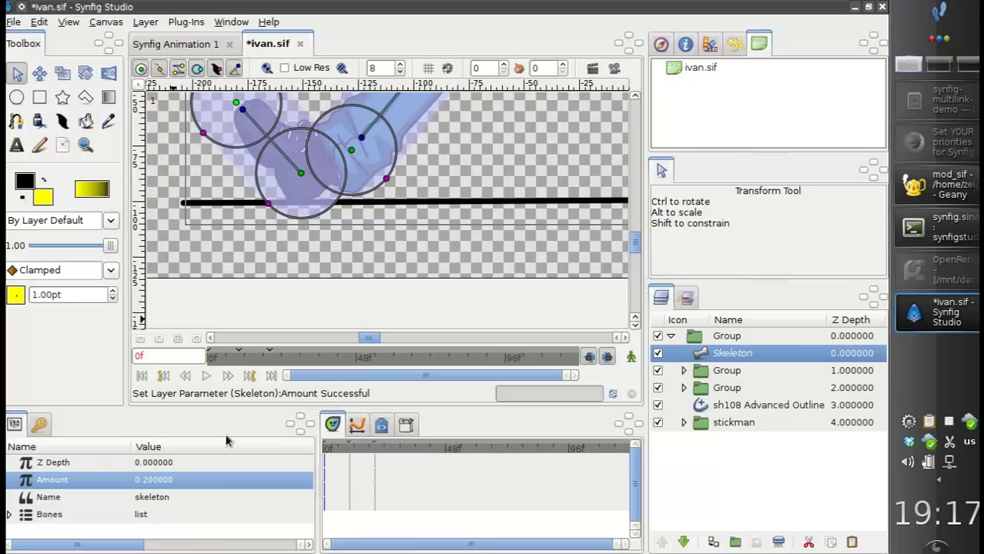
Step: Adjust the foot bone's ends to the shoe's heel and toe and narrow its heel-end width
{"action": "left_click_drag", "start_coordinate": [301, 174], "coordinate": [294, 225]}
{"action": "left_click_drag", "start_coordinate": [236, 161], "coordinate": [237, 157]}
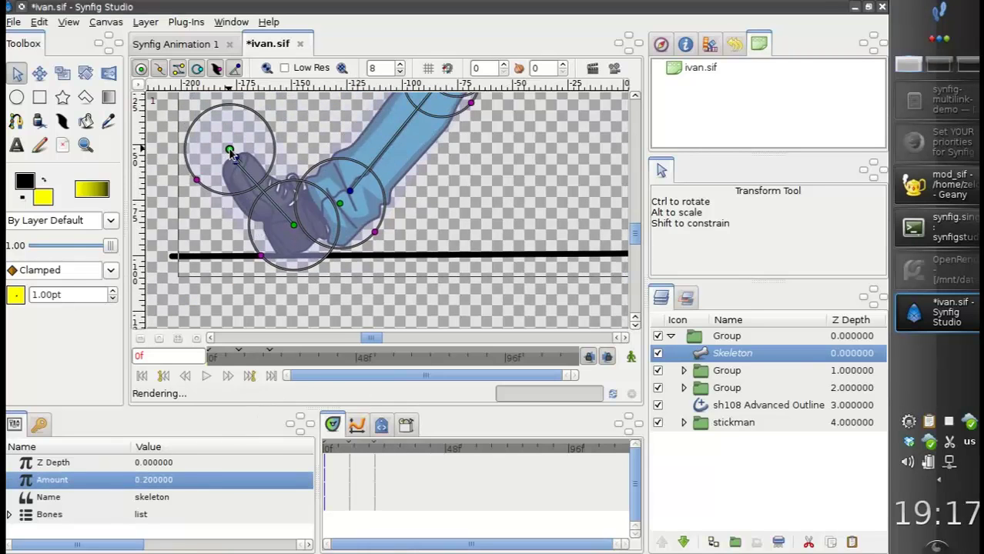
{"action": "left_click_drag", "start_coordinate": [261, 254], "coordinate": [295, 227]}
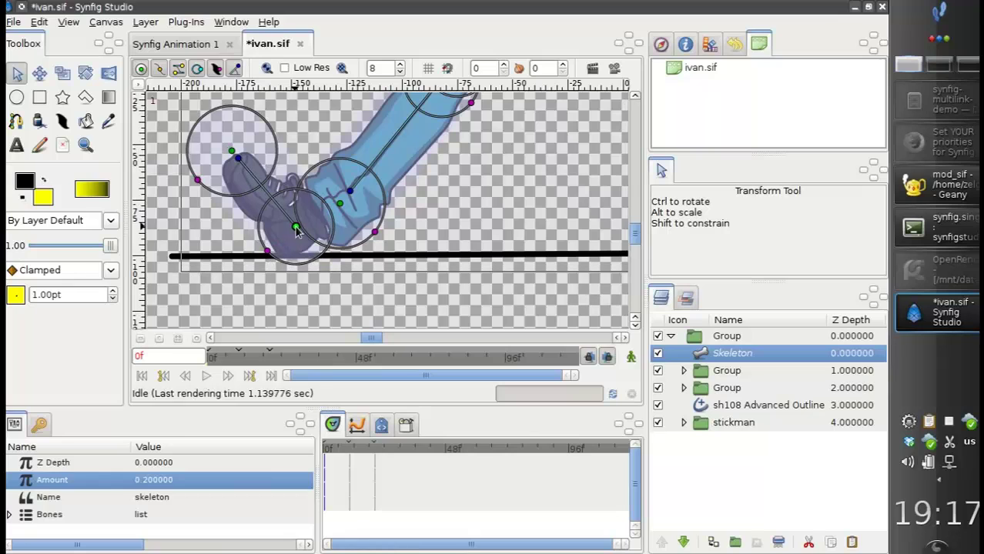
Step: Set the Skeleton layer's Amount to 0.3
{"action": "left_click", "coordinate": [175, 482]}
{"action": "type", "text": "0.3"}
{"action": "key", "text": "Return"}
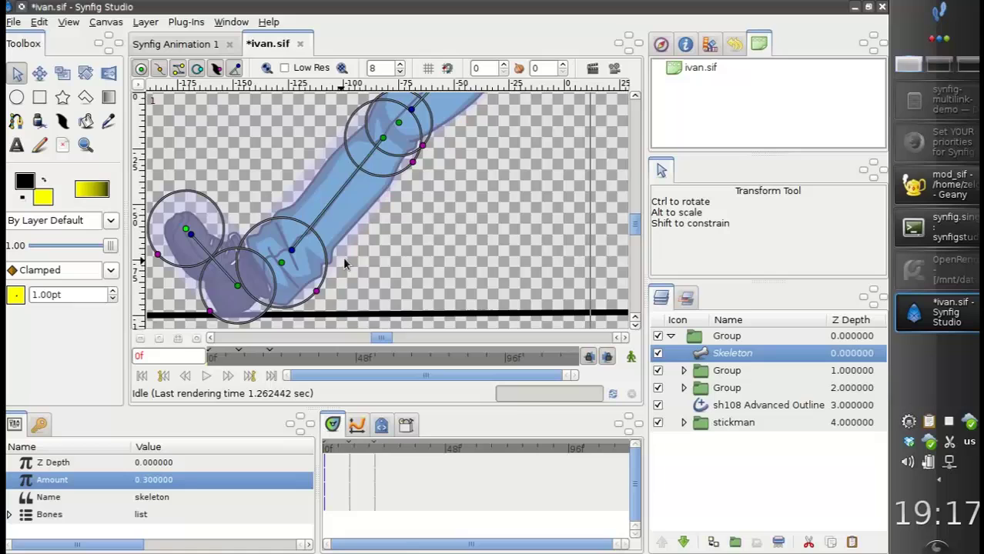
Step: Lower the Skeleton layer two places so it sits beneath both leg Group layers
{"action": "scroll", "coordinate": [342, 260], "scroll_direction": "down", "scroll_amount": 3}
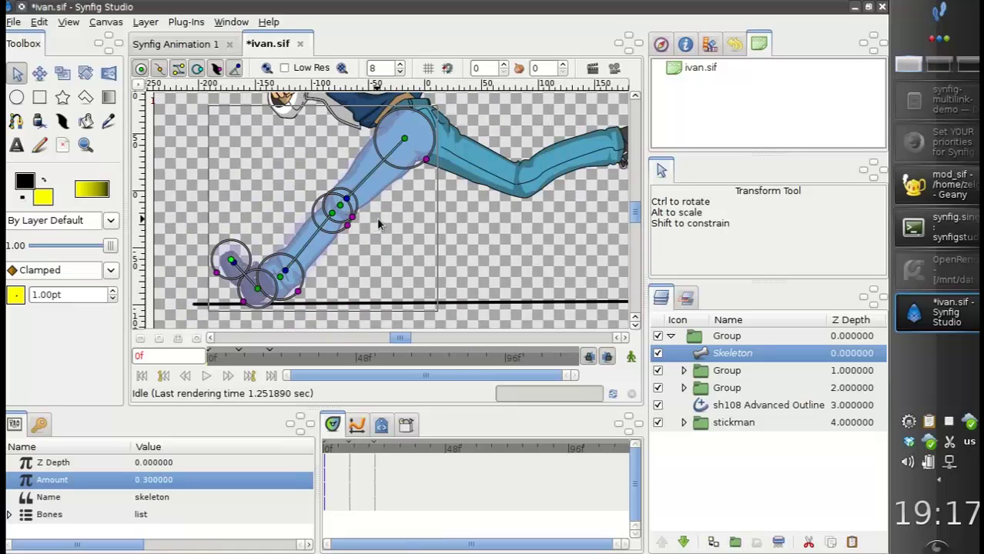
{"action": "scroll", "coordinate": [354, 181], "scroll_direction": "down", "scroll_amount": 1}
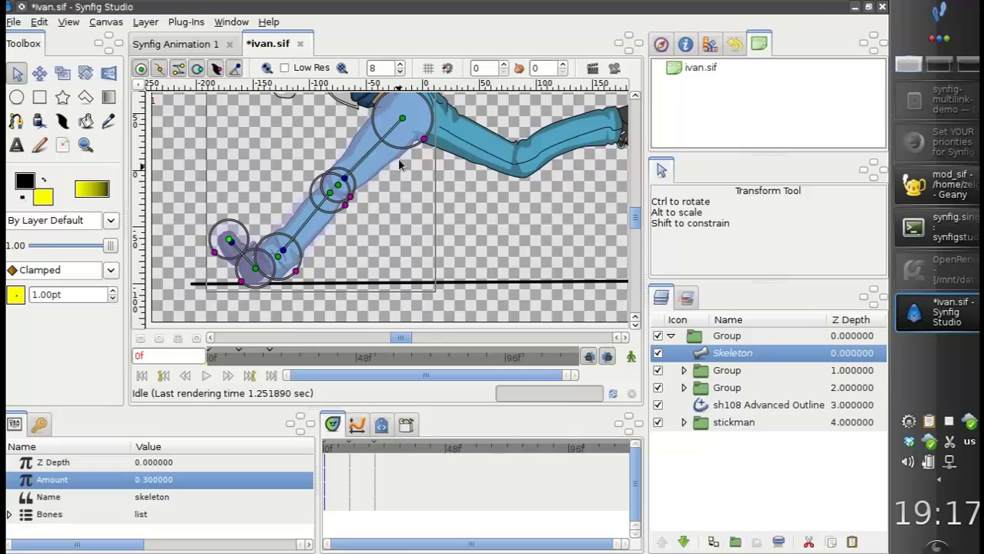
{"action": "left_click", "coordinate": [682, 542]}
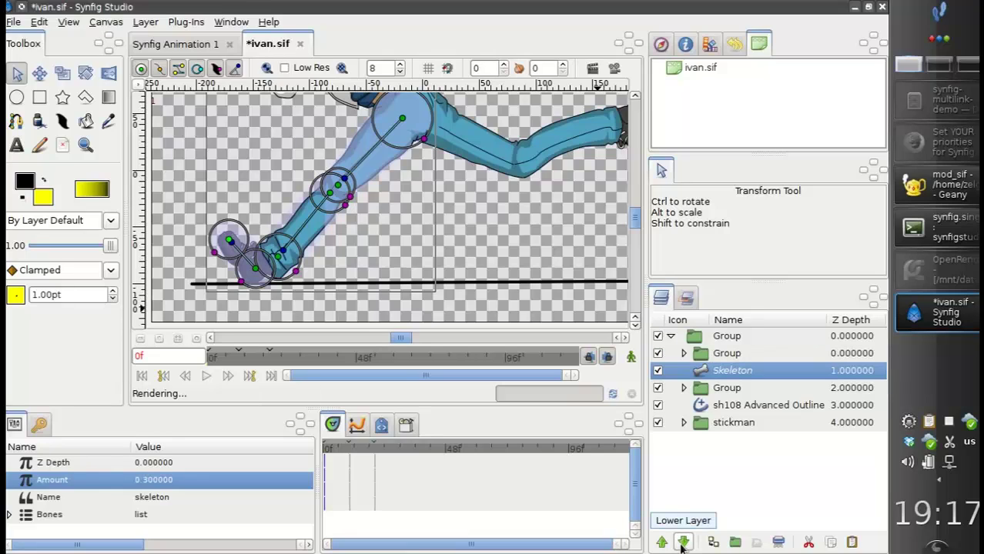
{"action": "left_click", "coordinate": [682, 544]}
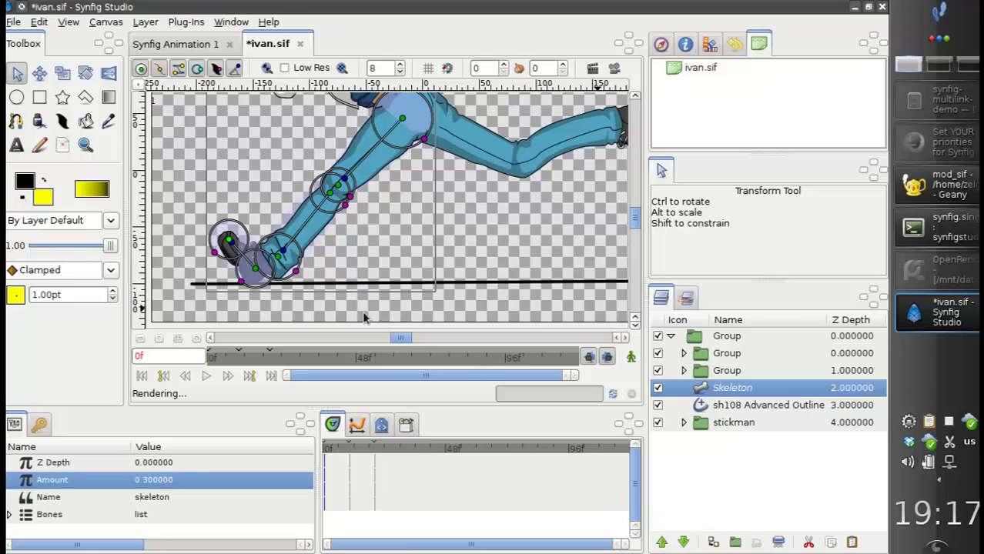
Step: Set the Skeleton layer's Amount to 0.4 and deselect the layer
{"action": "left_click_drag", "start_coordinate": [352, 254], "coordinate": [384, 198]}
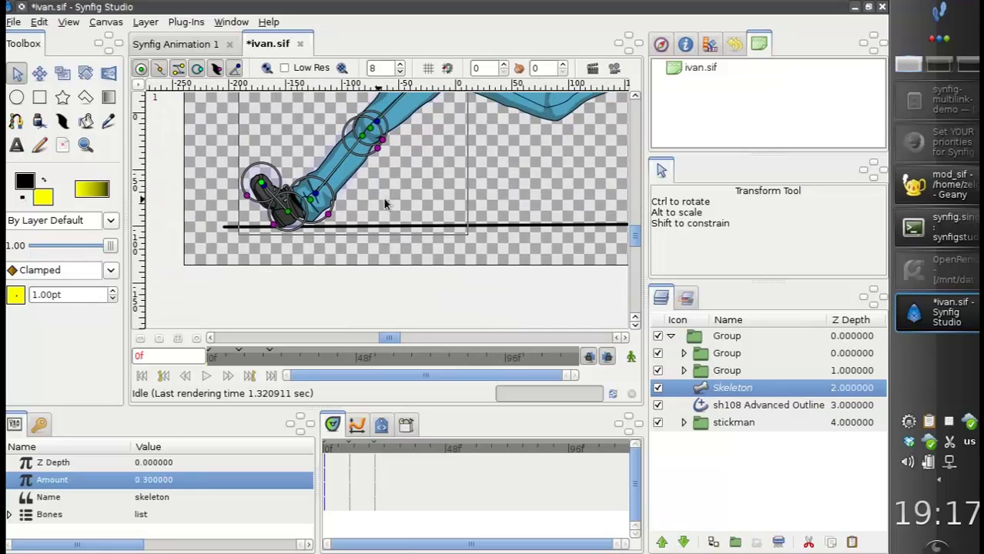
{"action": "left_click", "coordinate": [154, 479]}
{"action": "type", "text": "0.4"}
{"action": "key", "text": "Return"}
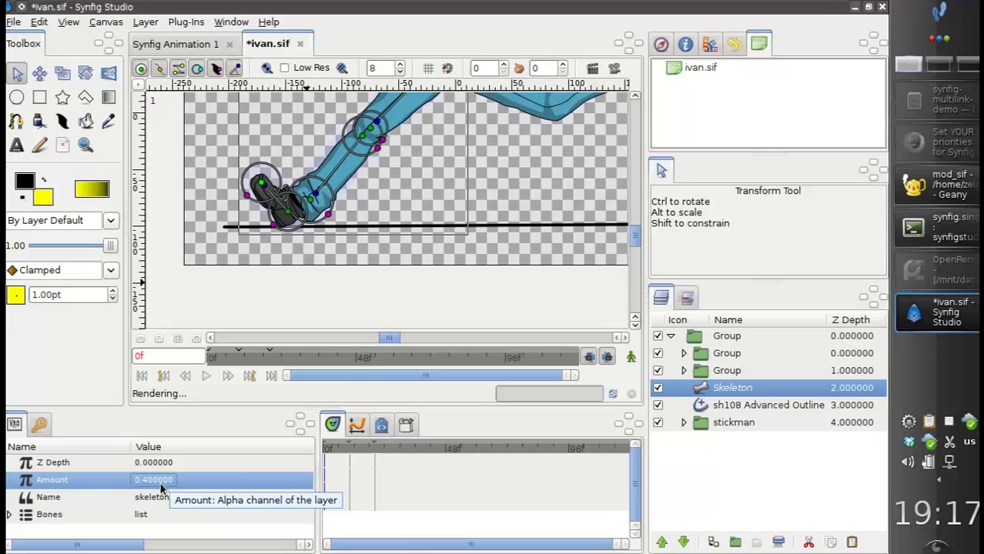
{"action": "left_click", "coordinate": [276, 157]}
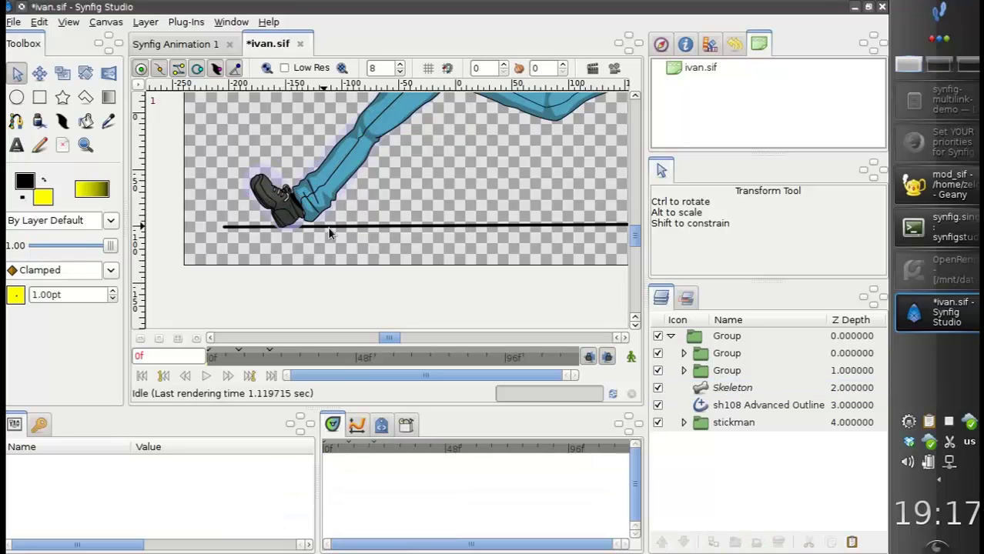
Step: Toggle the visibility of the two Group layers above the Skeleton off and on to check which leg parts they contain
{"action": "scroll", "coordinate": [327, 227], "scroll_direction": "up", "scroll_amount": 3}
{"action": "scroll", "coordinate": [327, 227], "scroll_direction": "right", "scroll_amount": 2}
{"action": "left_click_drag", "start_coordinate": [322, 250], "coordinate": [326, 261]}
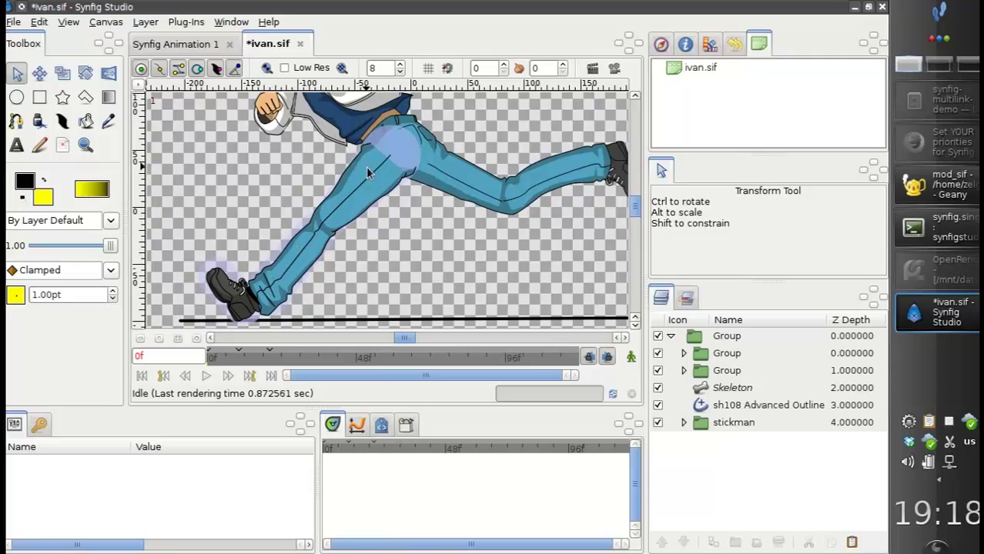
{"action": "left_click", "coordinate": [705, 356]}
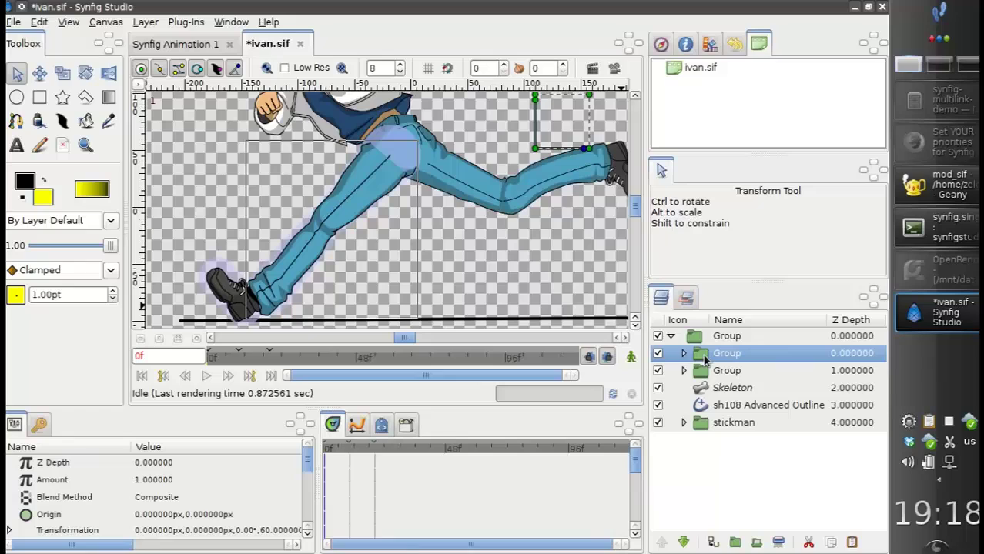
{"action": "left_click", "coordinate": [659, 354]}
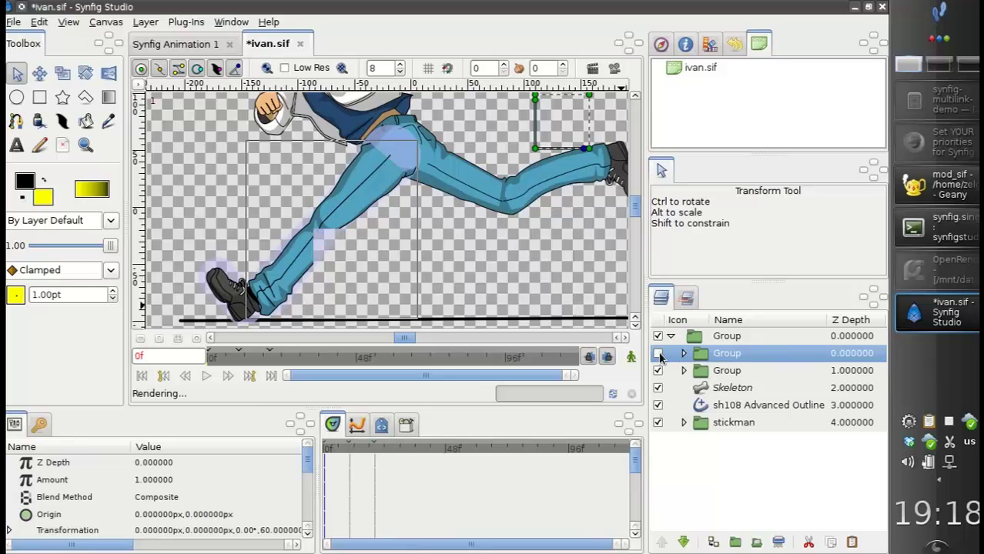
{"action": "left_click", "coordinate": [659, 354]}
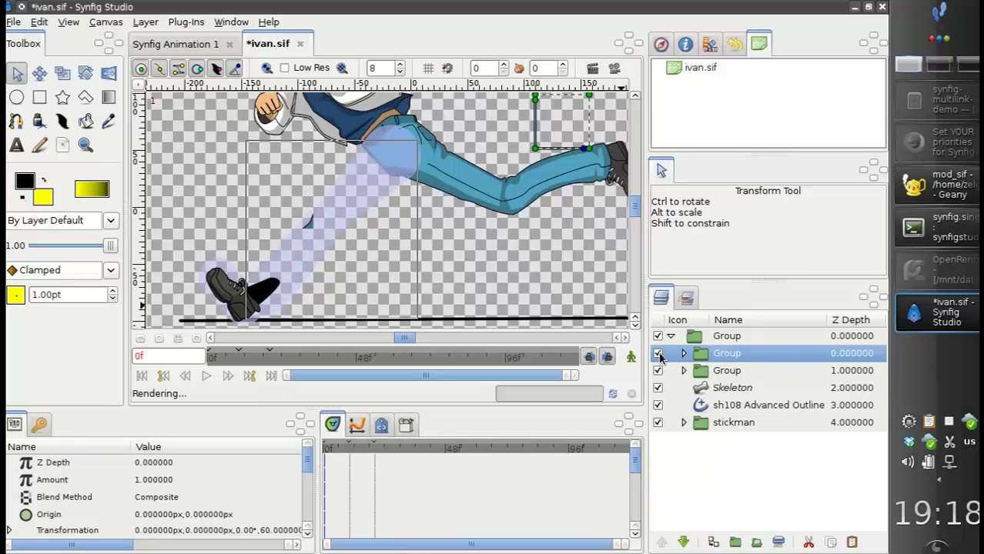
{"action": "left_click", "coordinate": [657, 371]}
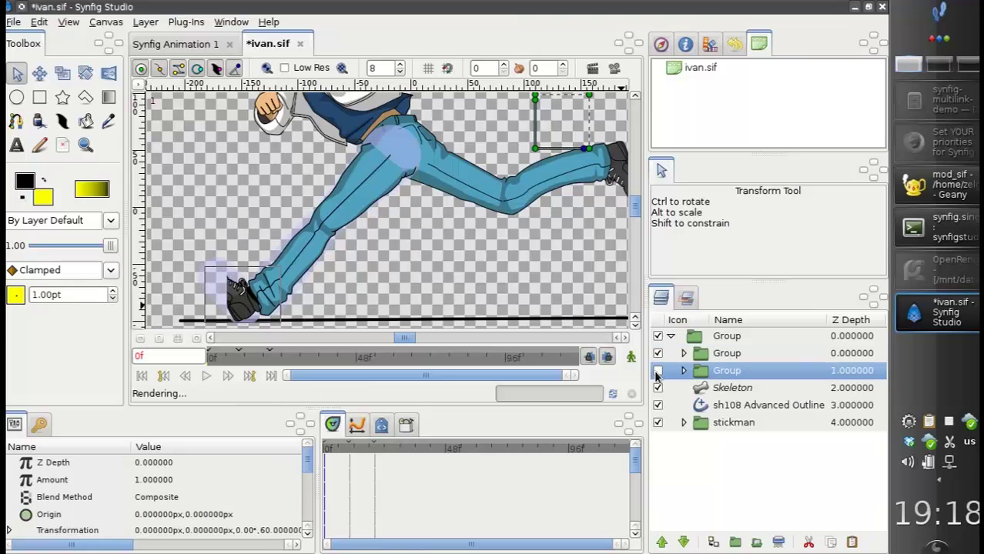
{"action": "left_click", "coordinate": [657, 371]}
{"action": "scroll", "coordinate": [414, 235], "scroll_direction": "right", "scroll_amount": 1}
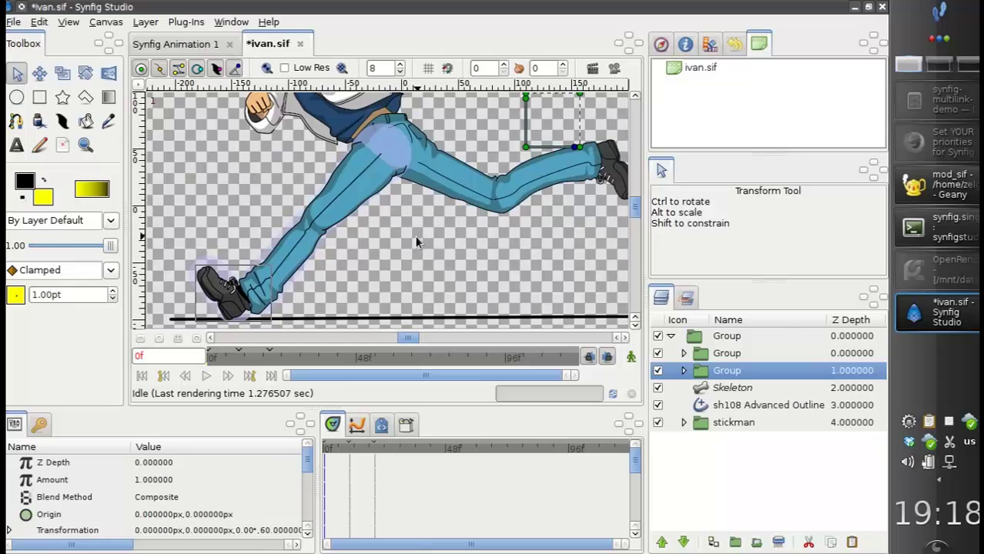
Step: Expand the first Group layer inside the character's group and examine which leg artwork each of its spline layers draws
{"action": "left_click", "coordinate": [683, 354]}
{"action": "left_click", "coordinate": [728, 388]}
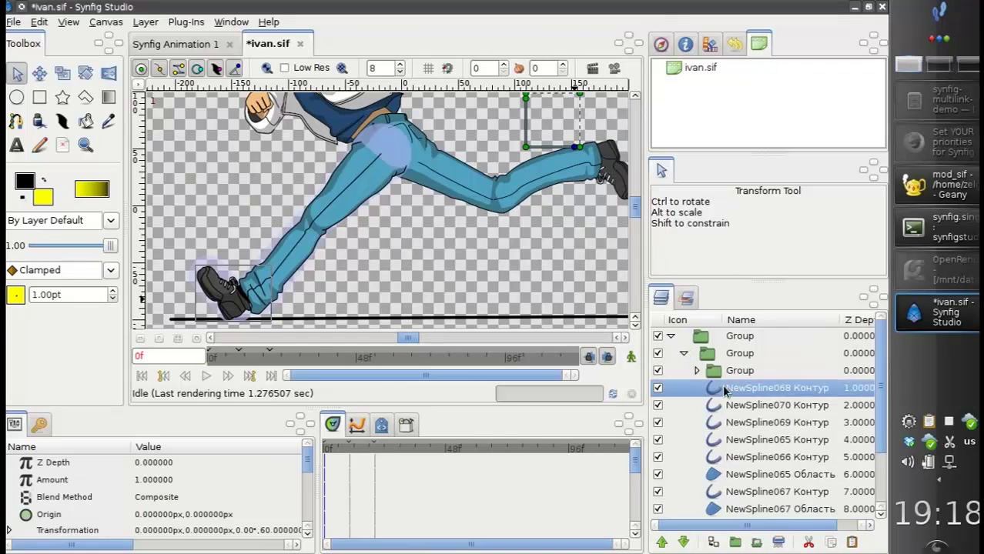
{"action": "left_click", "coordinate": [731, 422]}
{"action": "left_click", "coordinate": [732, 440]}
{"action": "scroll", "coordinate": [732, 434], "scroll_direction": "down", "scroll_amount": 3}
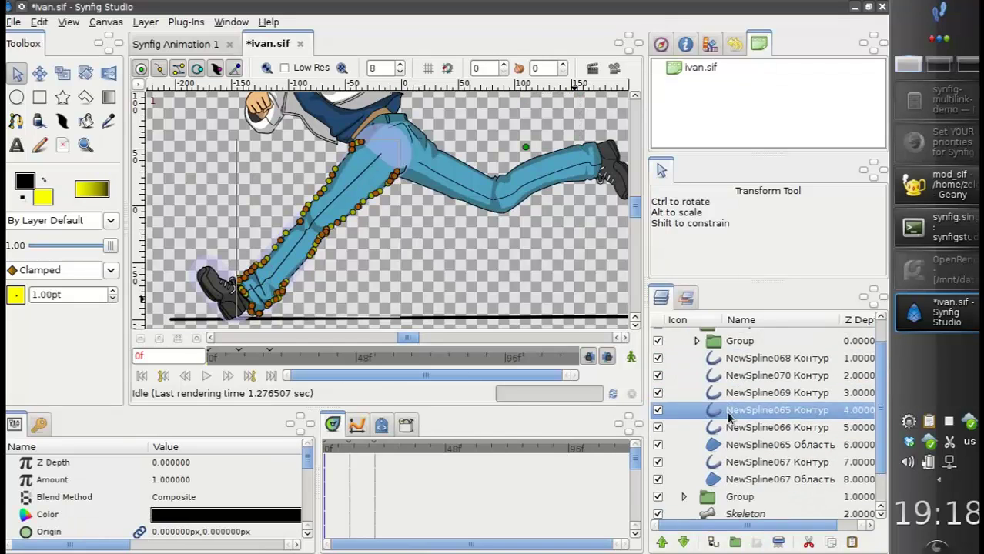
{"action": "left_click", "coordinate": [724, 408]}
{"action": "left_click", "coordinate": [723, 422]}
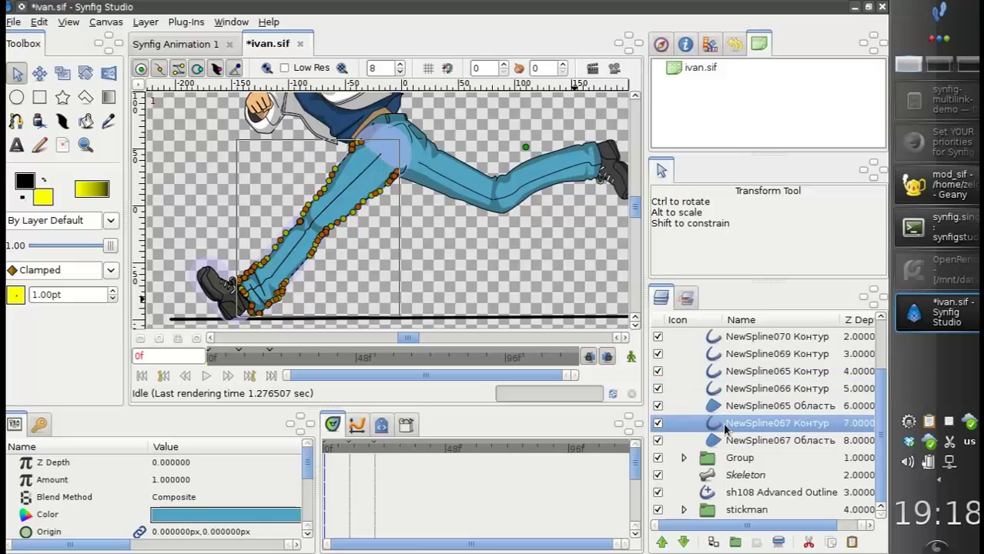
{"action": "left_click", "coordinate": [724, 440]}
{"action": "left_click", "coordinate": [723, 408]}
{"action": "left_click", "coordinate": [723, 385]}
{"action": "left_click", "coordinate": [723, 354]}
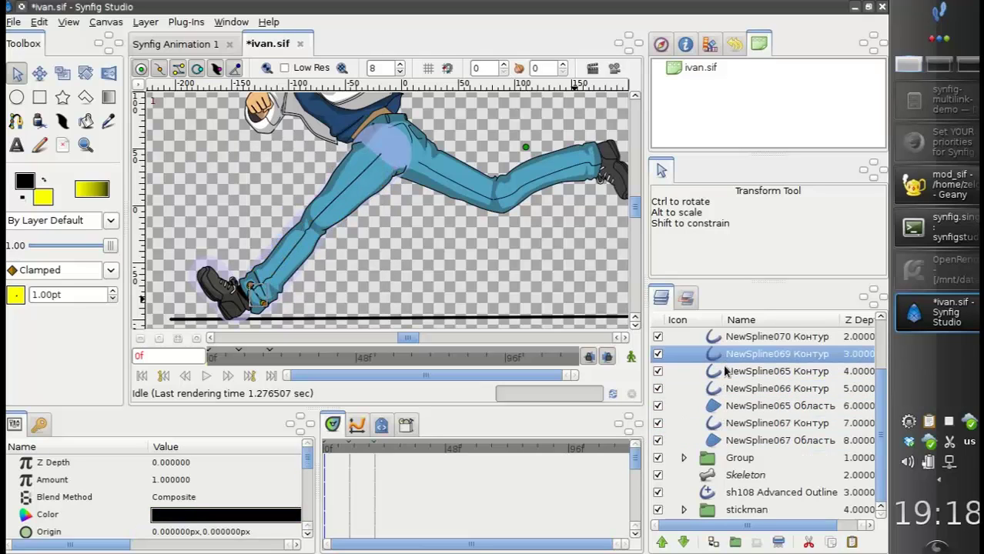
{"action": "scroll", "coordinate": [724, 368], "scroll_direction": "up", "scroll_amount": 3}
{"action": "left_click", "coordinate": [723, 370]}
{"action": "left_click", "coordinate": [690, 354]}
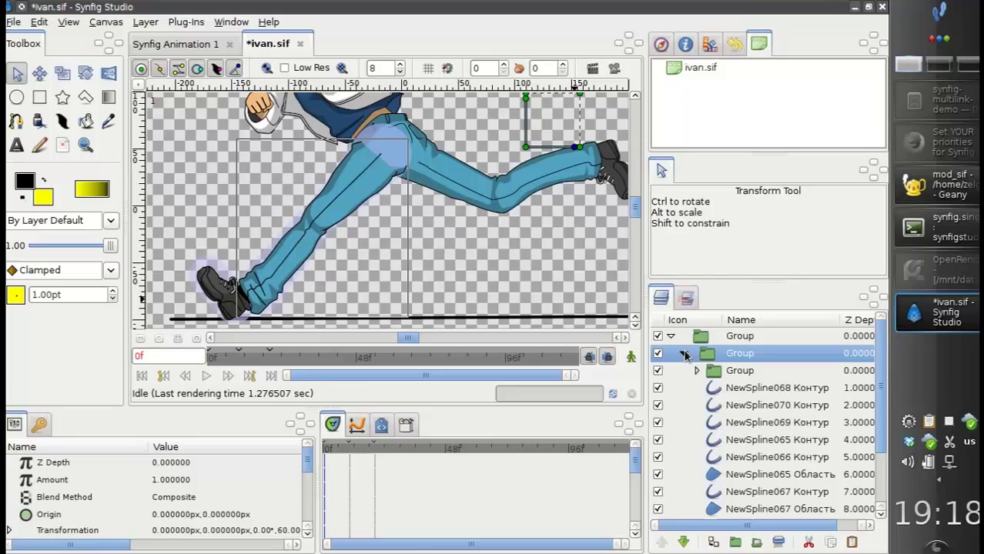
Step: Select the first leg Group inside the character's group together with all of its child layers
{"action": "left_click", "coordinate": [684, 354]}
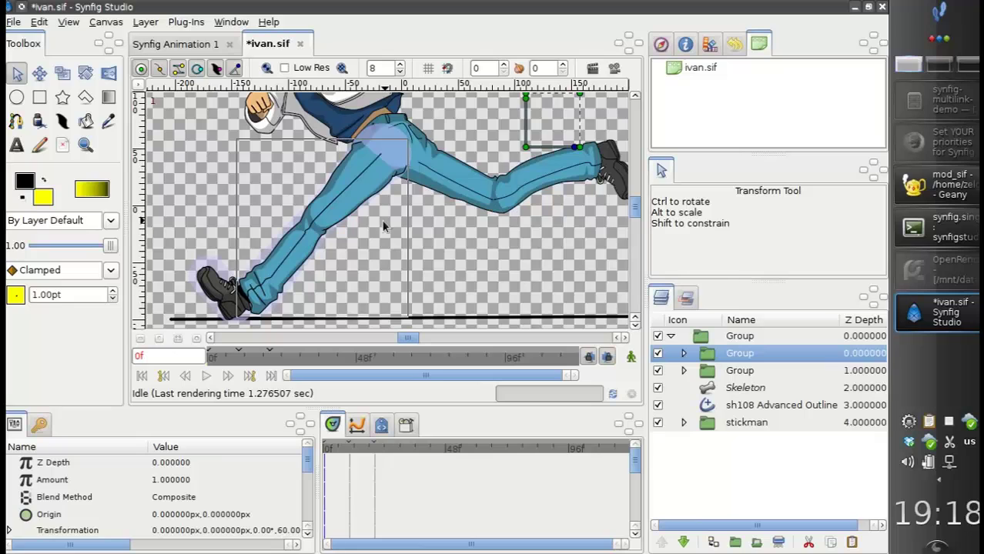
{"action": "left_click", "coordinate": [683, 354]}
{"action": "left_click", "coordinate": [724, 403]}
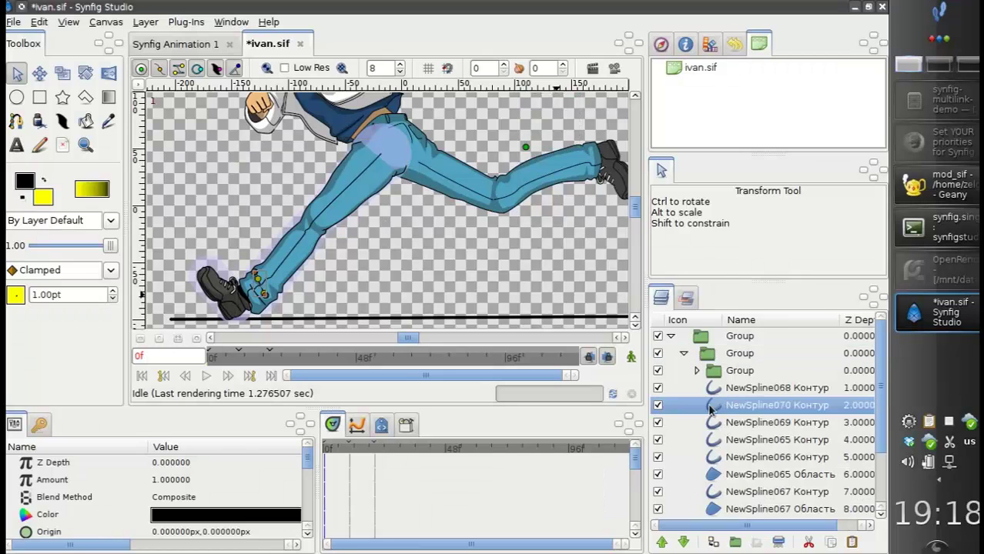
{"action": "left_click", "coordinate": [712, 353]}
{"action": "left_click", "coordinate": [683, 353]}
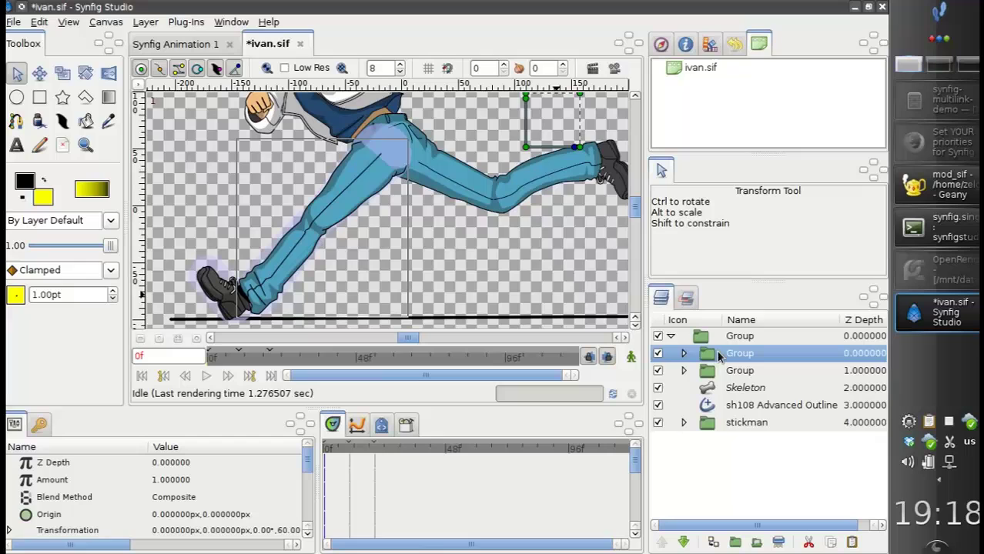
{"action": "right_click", "coordinate": [714, 359]}
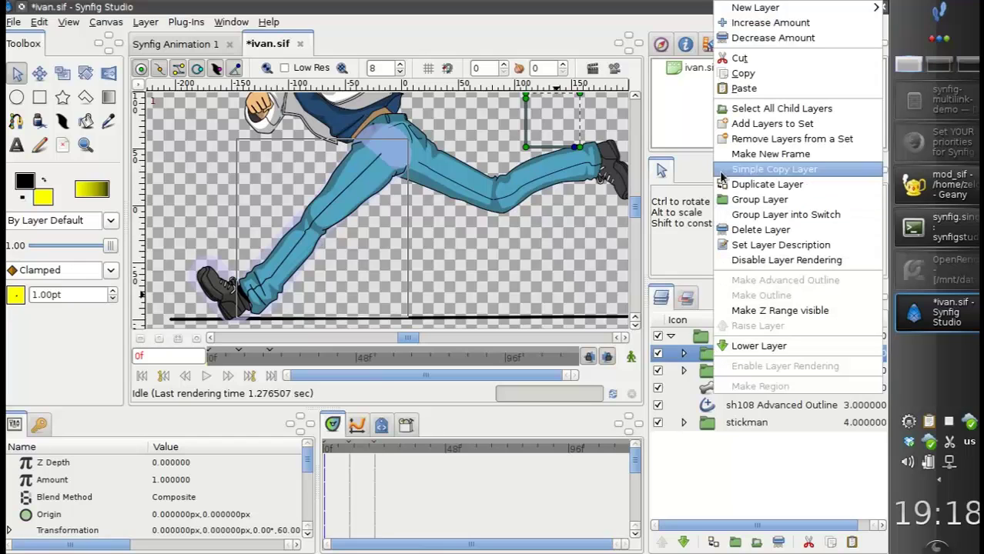
{"action": "left_click", "coordinate": [741, 114]}
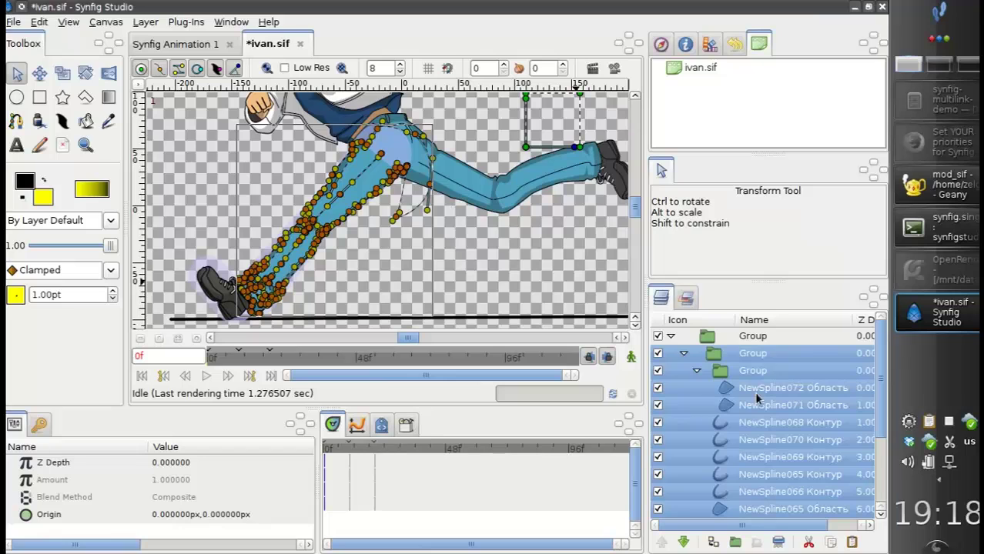
Step: Select every handle of the selected leg artwork layers on the canvas
{"action": "scroll", "coordinate": [753, 406], "scroll_direction": "down", "scroll_amount": 4}
{"action": "scroll", "coordinate": [703, 450], "scroll_direction": "up", "scroll_amount": 2}
{"action": "left_click_drag", "start_coordinate": [351, 254], "coordinate": [398, 251]}
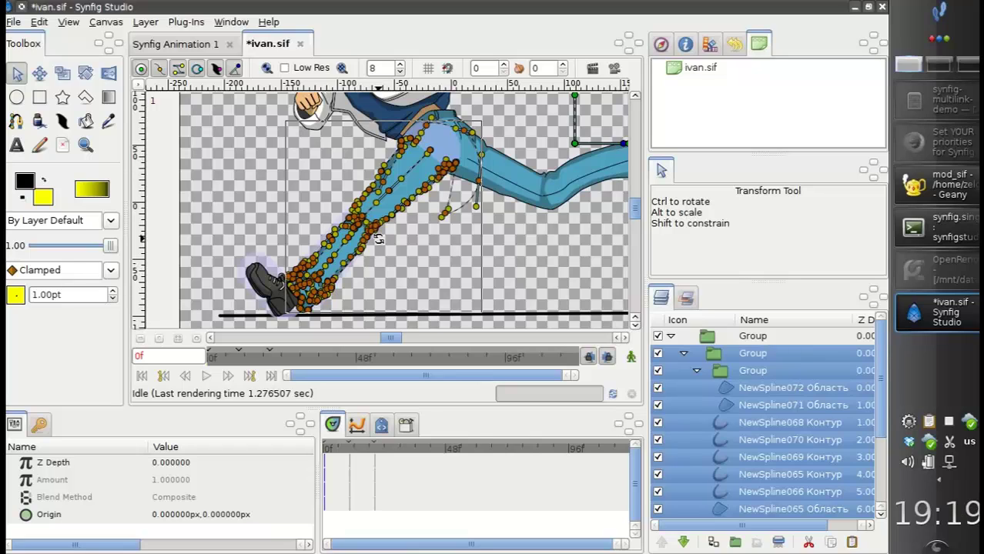
{"action": "key", "text": "ctrl+a"}
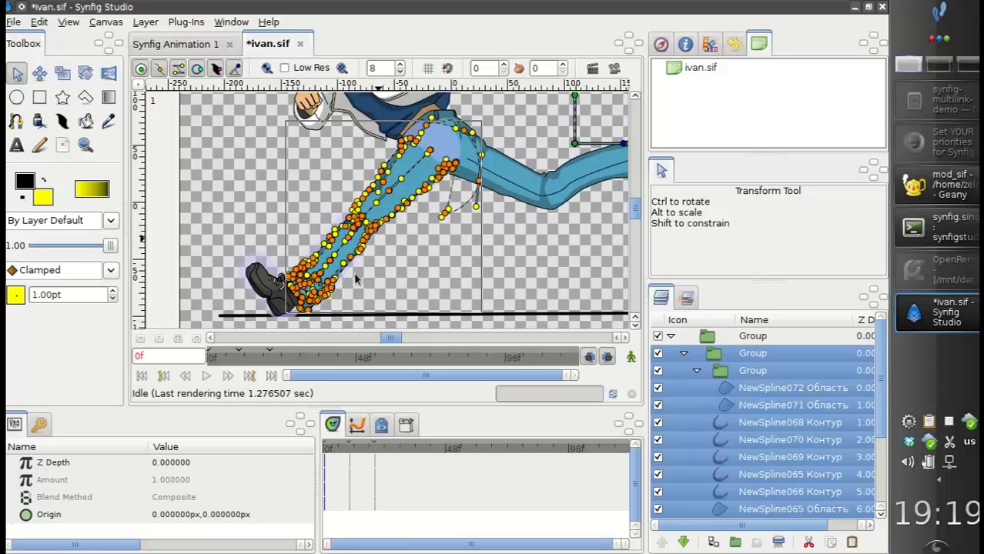
Step: Add the Skeleton layer to the selection while keeping all the leg artwork layers and handles selected
{"action": "scroll", "coordinate": [355, 279], "scroll_direction": "right", "scroll_amount": 1}
{"action": "left_click_drag", "start_coordinate": [355, 279], "coordinate": [382, 285]}
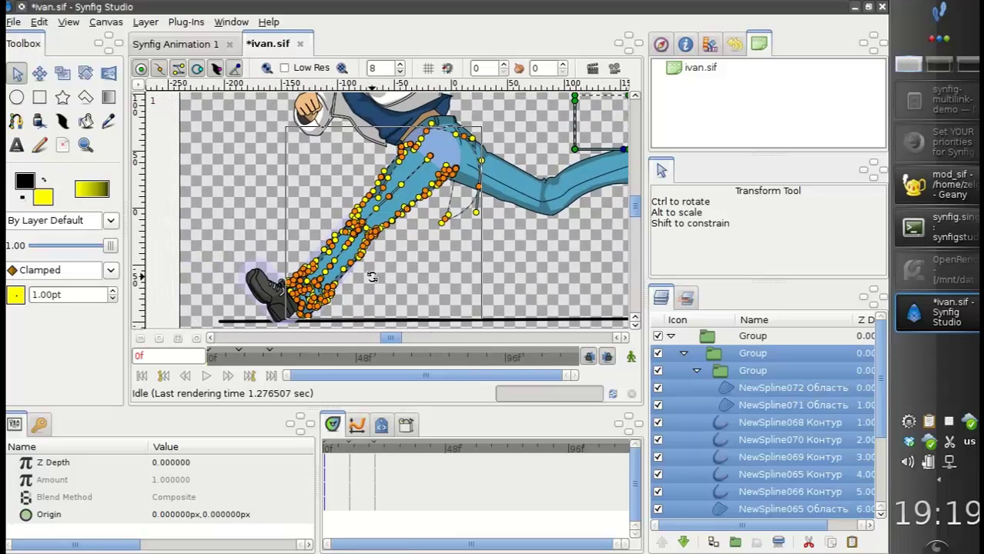
{"action": "scroll", "coordinate": [372, 277], "scroll_direction": "up", "scroll_amount": 2}
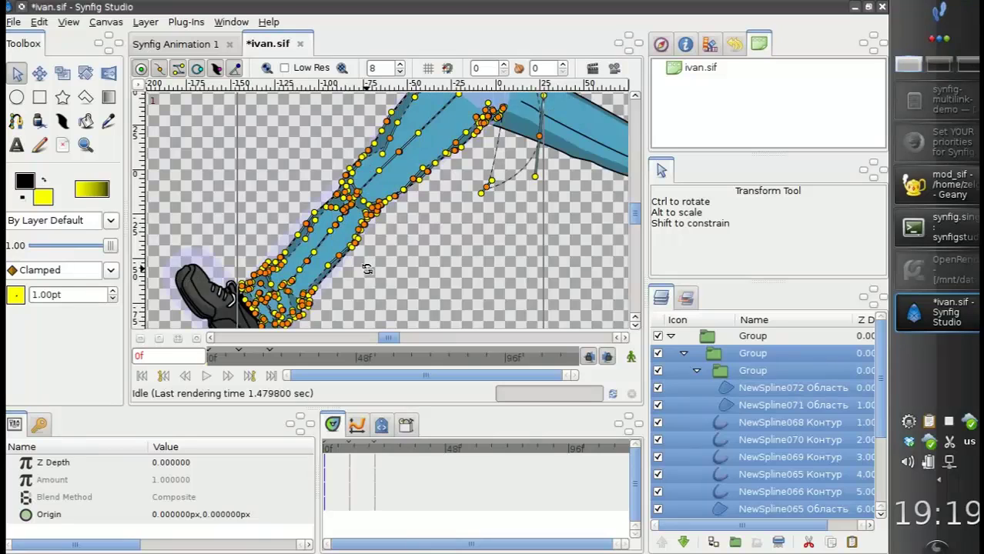
{"action": "scroll", "coordinate": [368, 273], "scroll_direction": "down", "scroll_amount": 1}
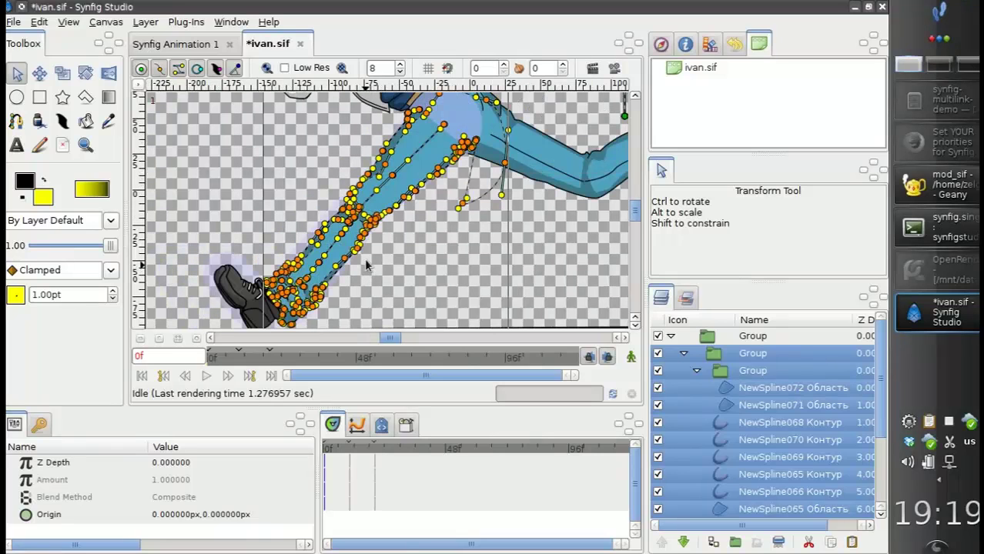
{"action": "left_click_drag", "start_coordinate": [372, 255], "coordinate": [400, 236]}
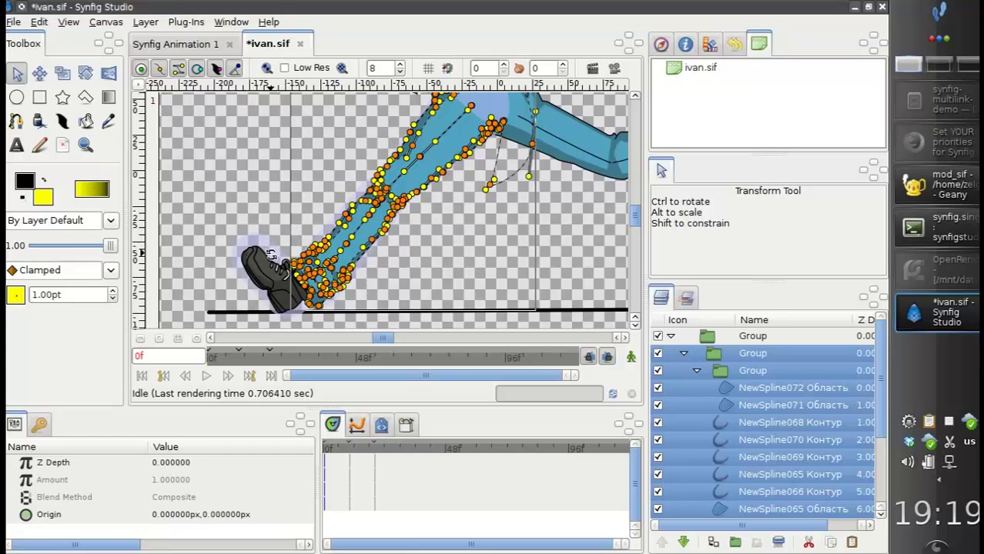
{"action": "left_click", "coordinate": [272, 250], "text": "ctrl"}
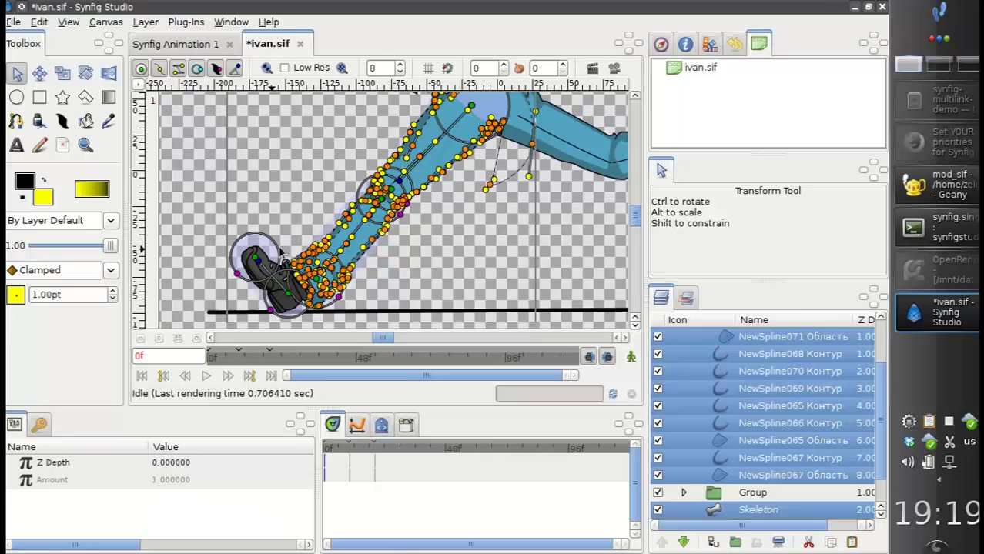
{"action": "scroll", "coordinate": [781, 474], "scroll_direction": "down", "scroll_amount": 1}
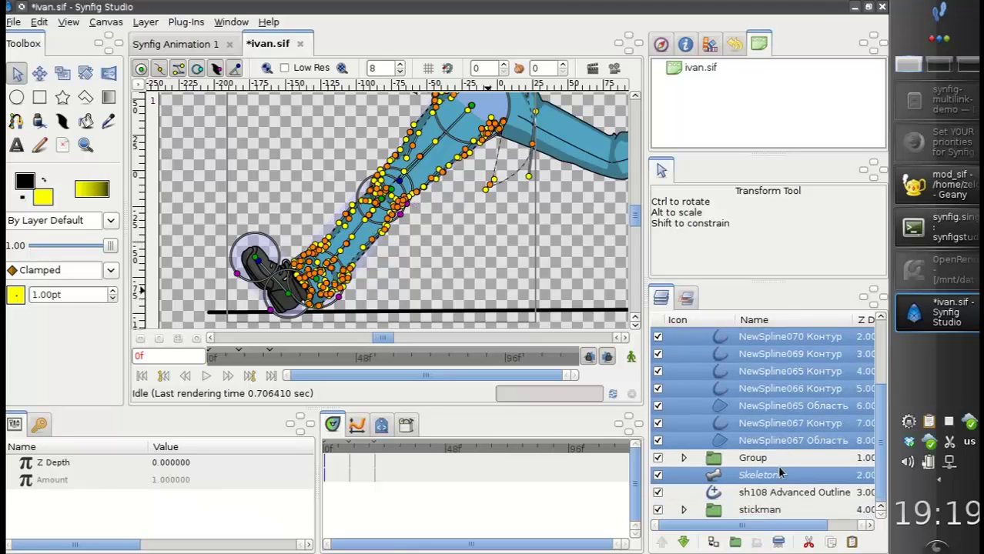
{"action": "scroll", "coordinate": [393, 224], "scroll_direction": "up", "scroll_amount": 1}
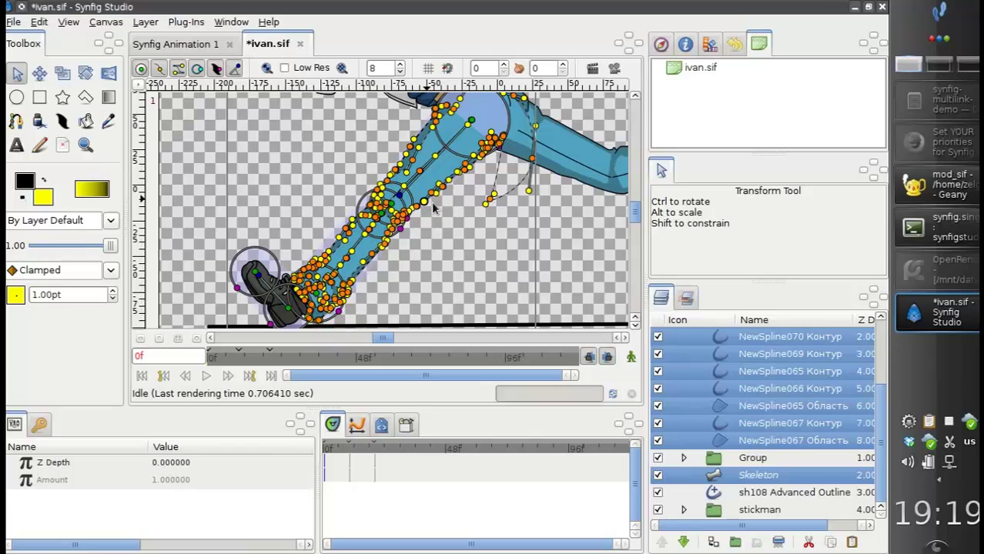
{"action": "scroll", "coordinate": [433, 214], "scroll_direction": "right", "scroll_amount": 2}
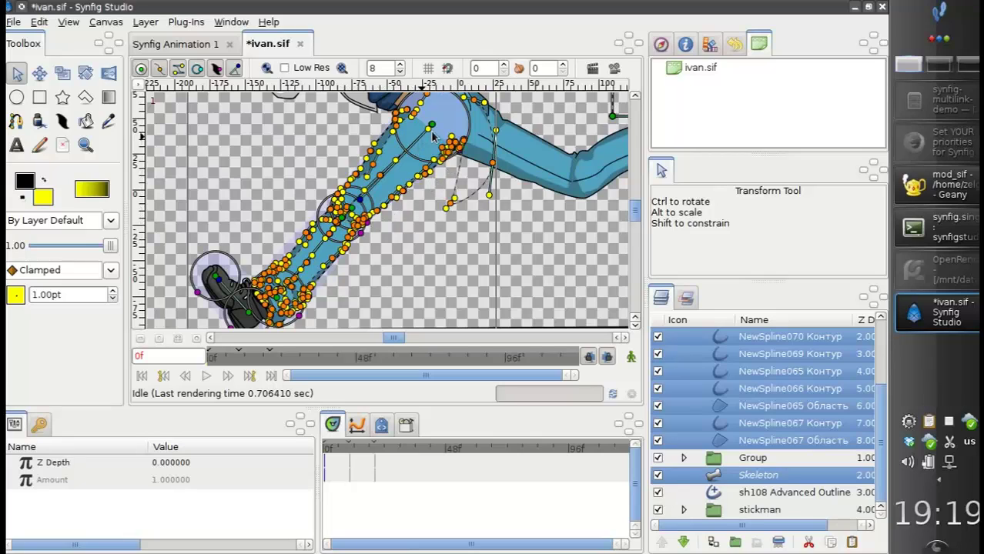
Step: Hide the width handles and link the selected leg handles to the skeleton
{"action": "left_click", "coordinate": [216, 69]}
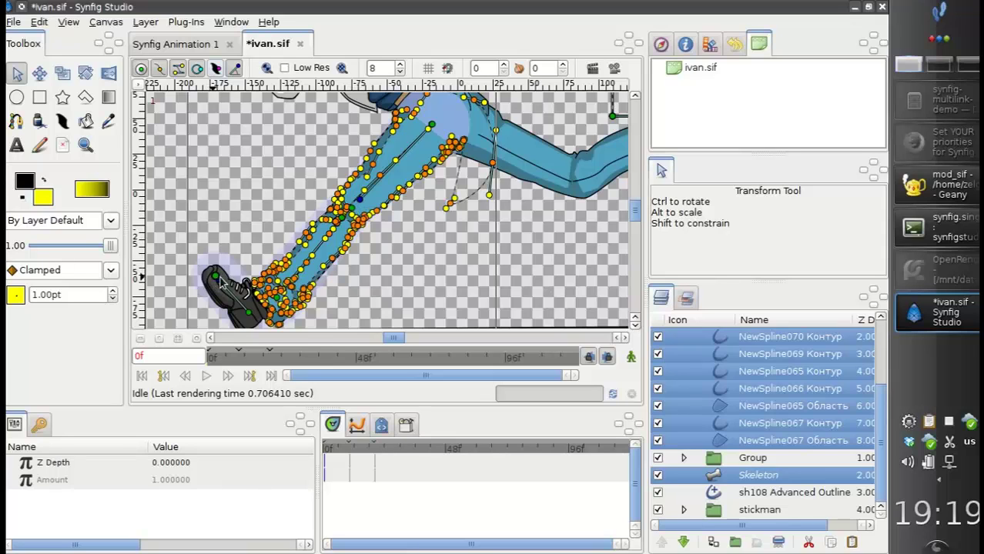
{"action": "left_click_drag", "start_coordinate": [214, 277], "coordinate": [252, 235]}
{"action": "right_click", "coordinate": [252, 236]}
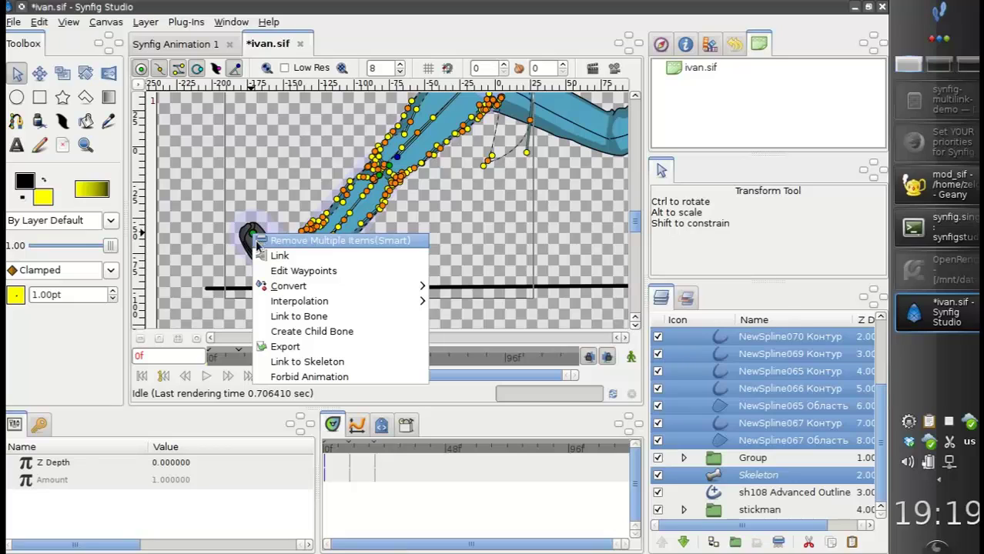
{"action": "left_click", "coordinate": [310, 362]}
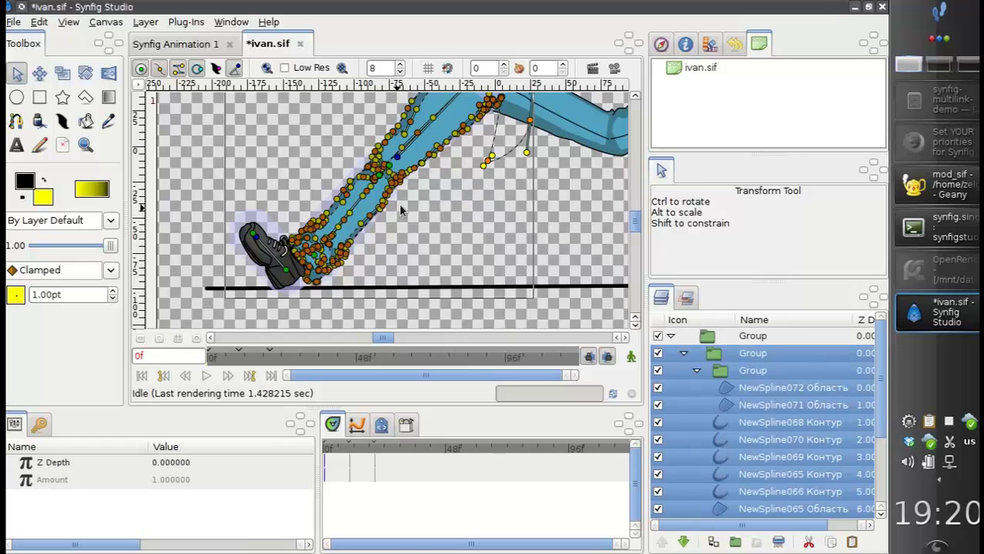
Step: Select only the Skeleton layer, then swing the shin bone backward to bend the knee and shift the bone's origin slightly toward the thigh
{"action": "scroll", "coordinate": [400, 211], "scroll_direction": "up", "scroll_amount": 3}
{"action": "left_click", "coordinate": [684, 353]}
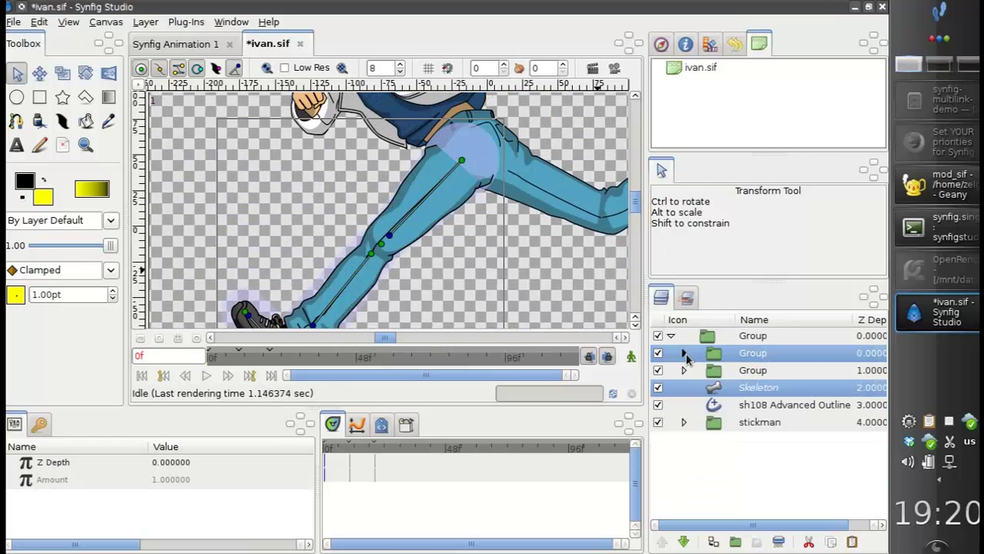
{"action": "left_click", "coordinate": [715, 390]}
{"action": "scroll", "coordinate": [393, 224], "scroll_direction": "down", "scroll_amount": 3}
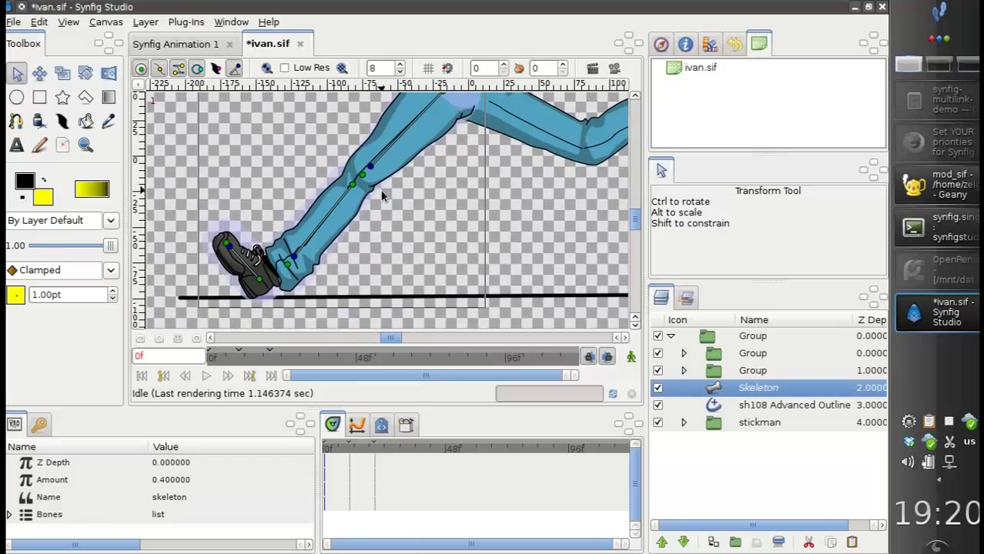
{"action": "left_click_drag", "start_coordinate": [388, 211], "coordinate": [341, 226]}
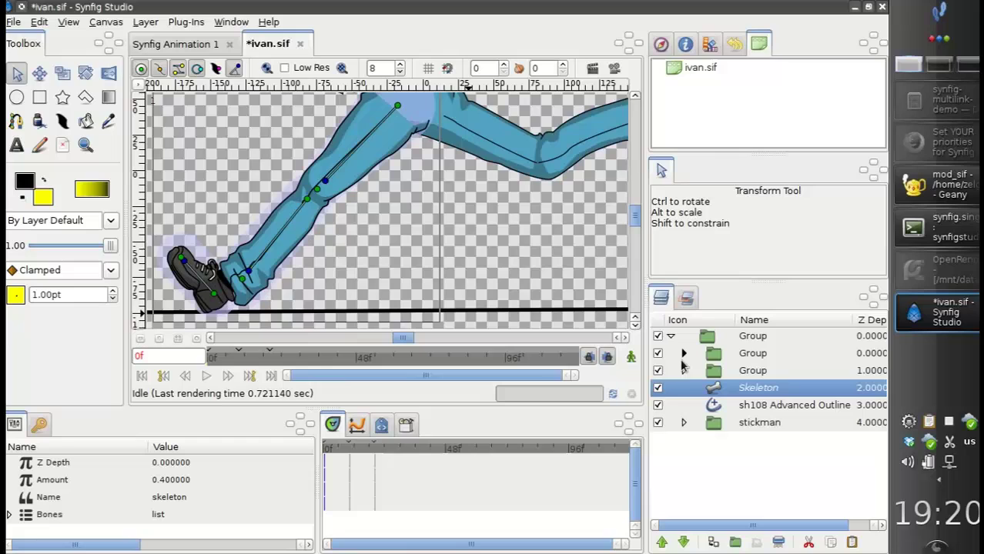
{"action": "left_click_drag", "start_coordinate": [242, 280], "coordinate": [370, 279]}
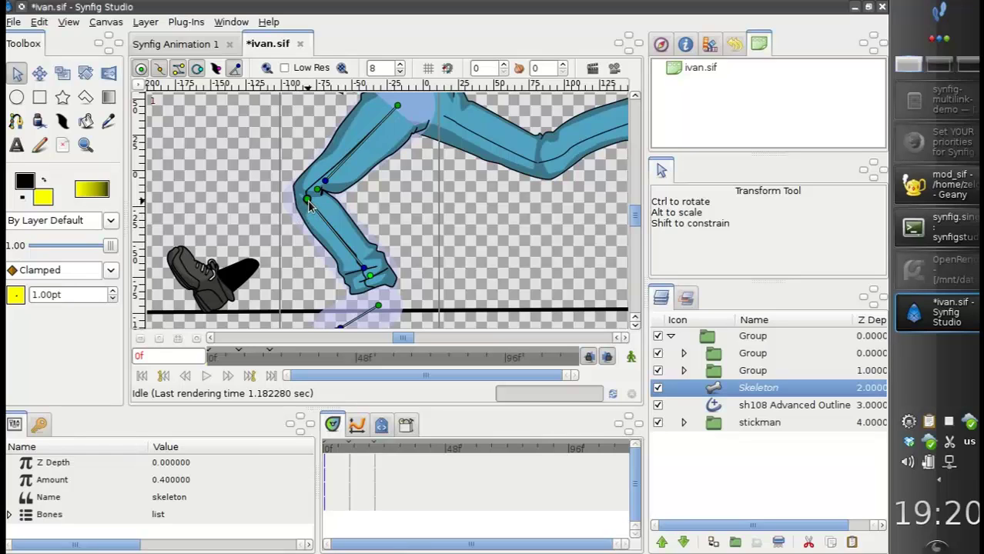
{"action": "left_click_drag", "start_coordinate": [307, 203], "coordinate": [317, 206]}
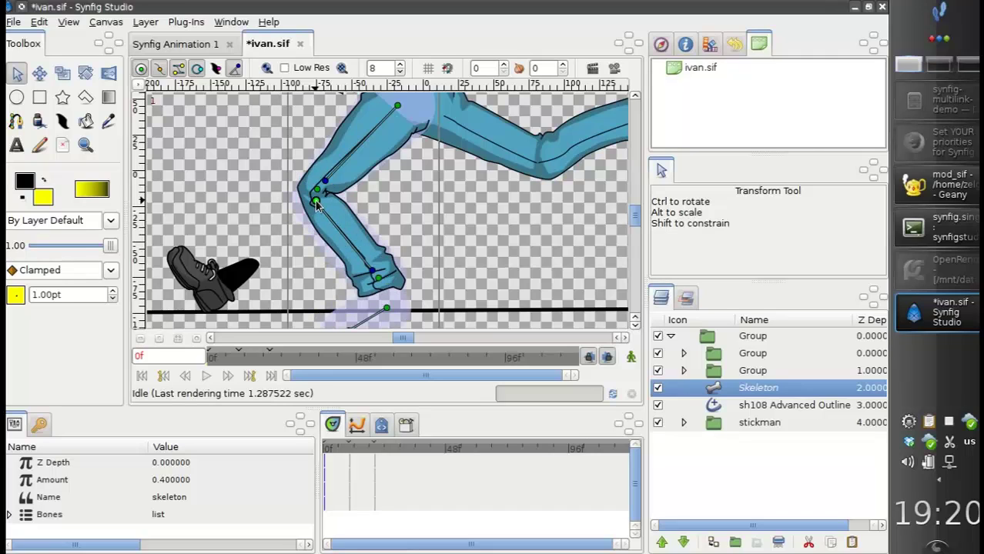
{"action": "left_click_drag", "start_coordinate": [316, 201], "coordinate": [316, 200]}
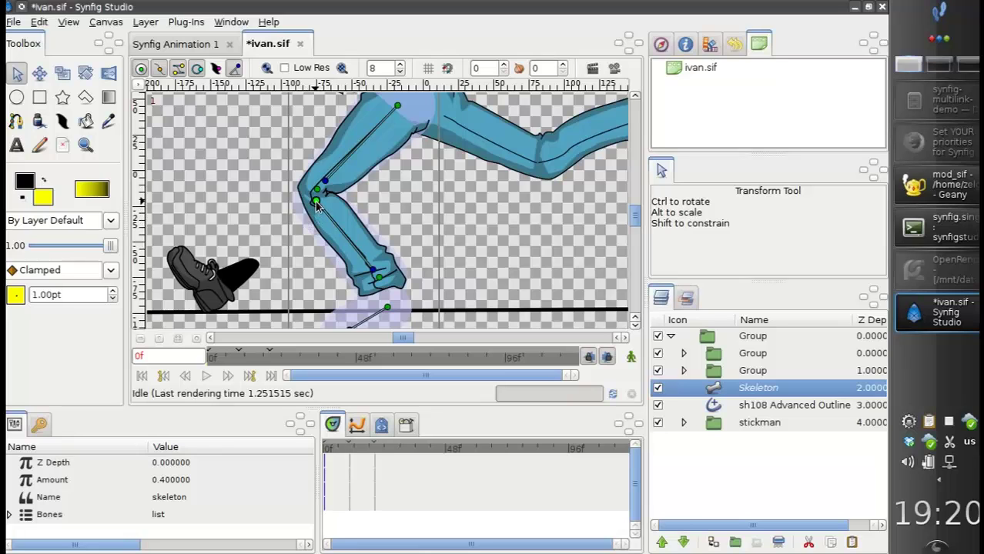
Step: Select the NewSpline065 trouser region and try to tidy the bent knee by moving its outline vertices at the front and back
{"action": "scroll", "coordinate": [312, 206], "scroll_direction": "up", "scroll_amount": 2, "text": "ctrl"}
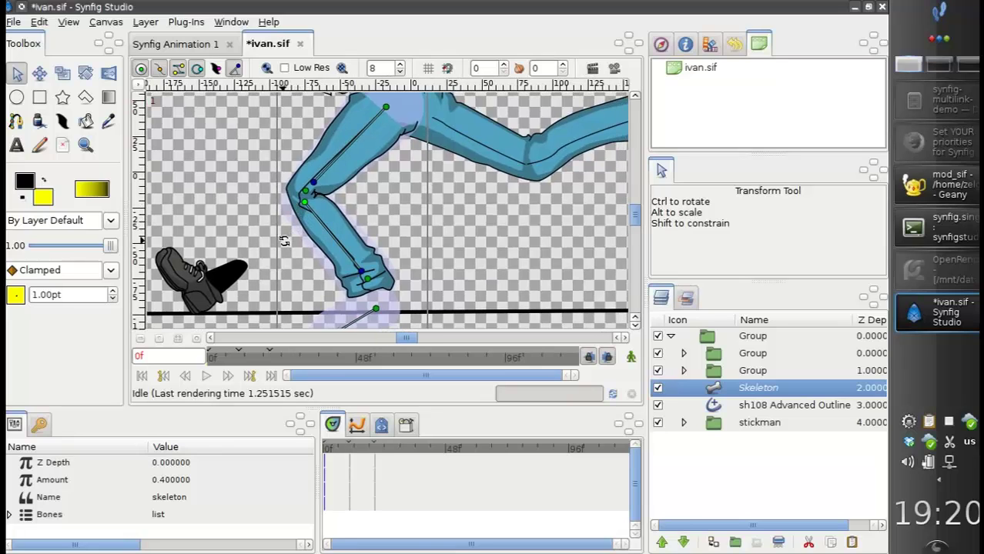
{"action": "left_click", "coordinate": [343, 192]}
{"action": "left_click_drag", "start_coordinate": [285, 159], "coordinate": [281, 168]}
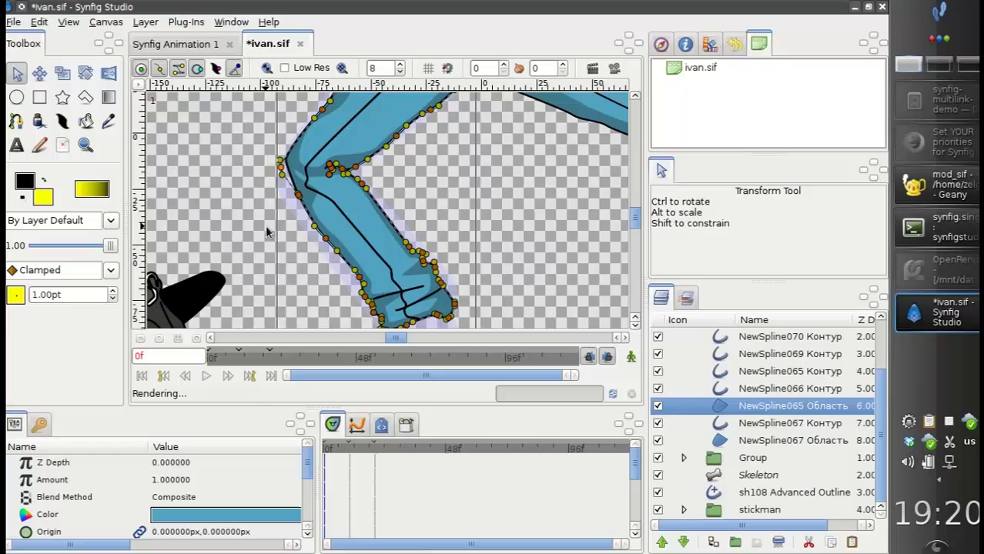
{"action": "left_click_drag", "start_coordinate": [345, 186], "coordinate": [303, 203]}
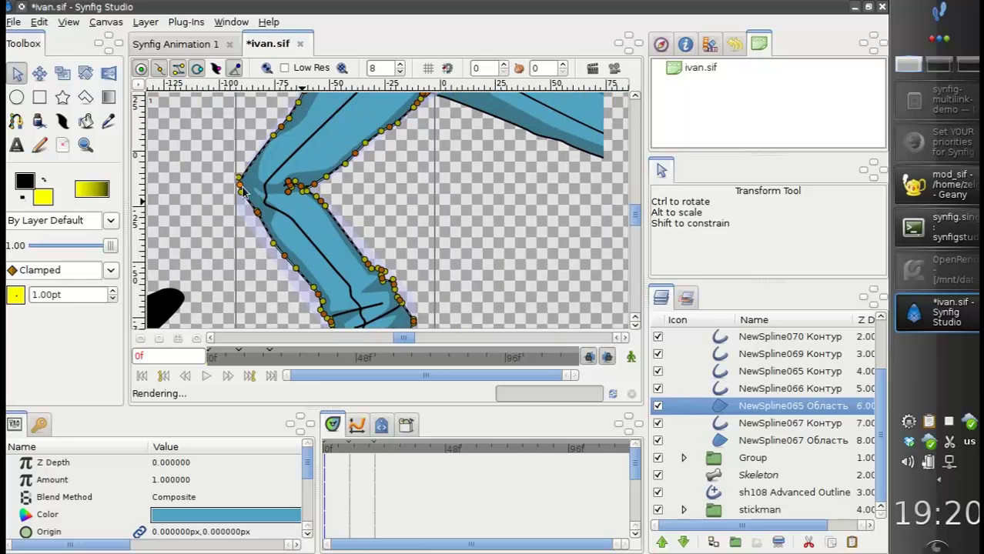
{"action": "left_click_drag", "start_coordinate": [240, 185], "coordinate": [242, 187]}
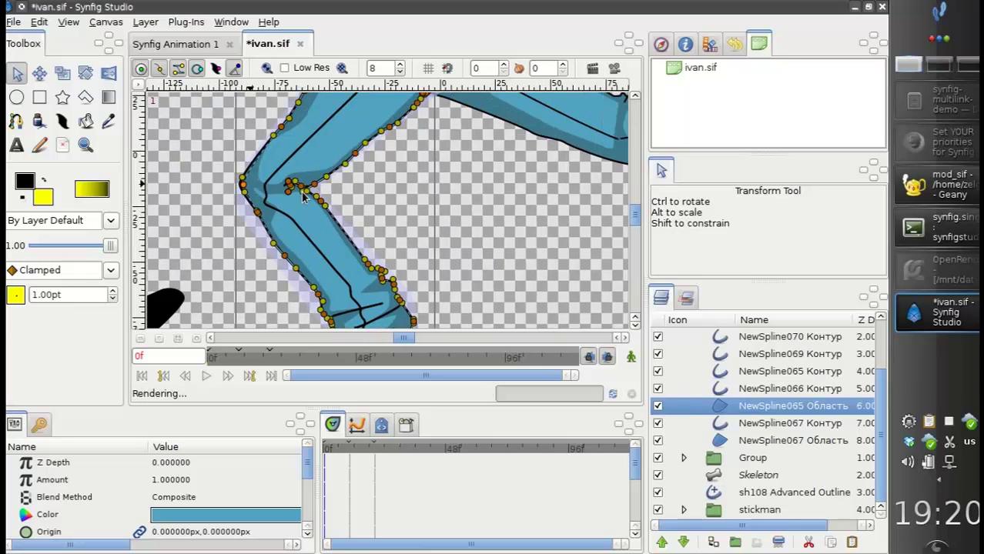
{"action": "scroll", "coordinate": [301, 199], "scroll_direction": "up", "scroll_amount": 5}
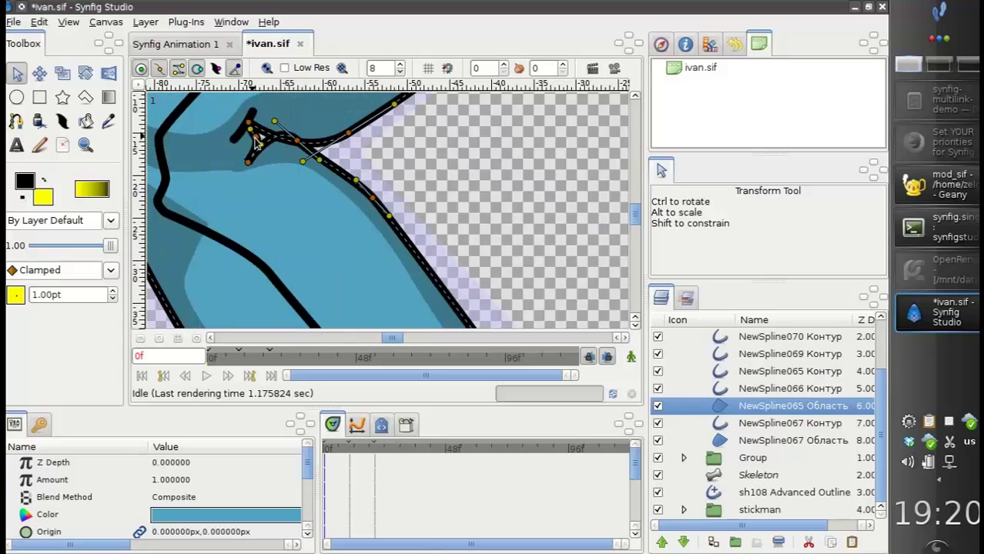
{"action": "left_click_drag", "start_coordinate": [237, 157], "coordinate": [261, 136]}
{"action": "scroll", "coordinate": [341, 238], "scroll_direction": "down", "scroll_amount": 5}
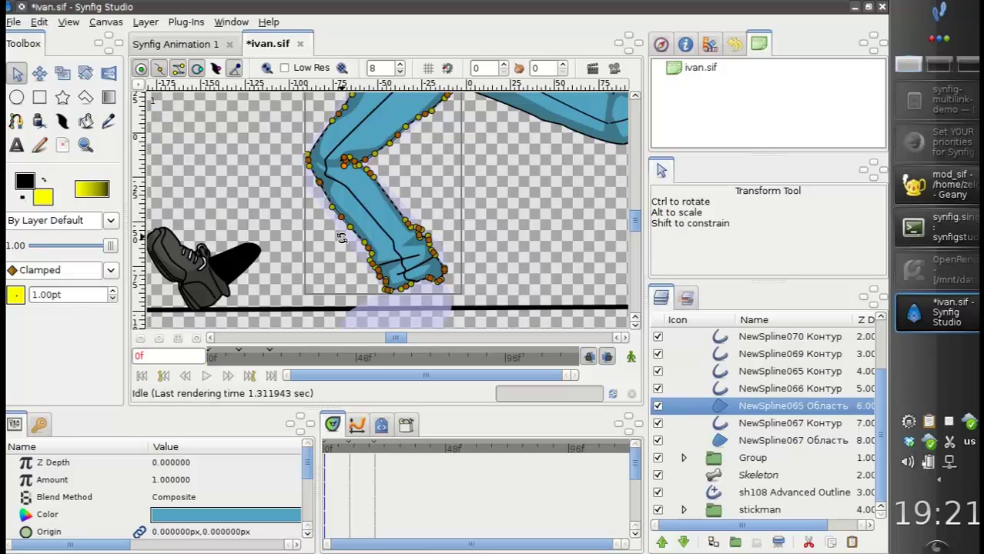
Step: Undo the knee vertex adjustments and the shin bone's test pose
{"action": "key", "text": "ctrl+z"}
{"action": "key", "text": "ctrl+z"}
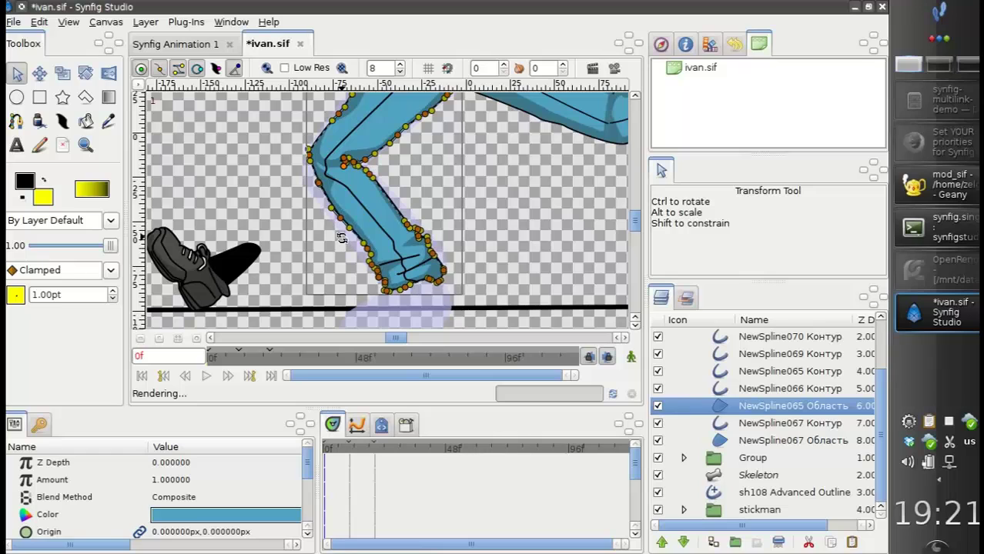
{"action": "key", "text": "ctrl+z"}
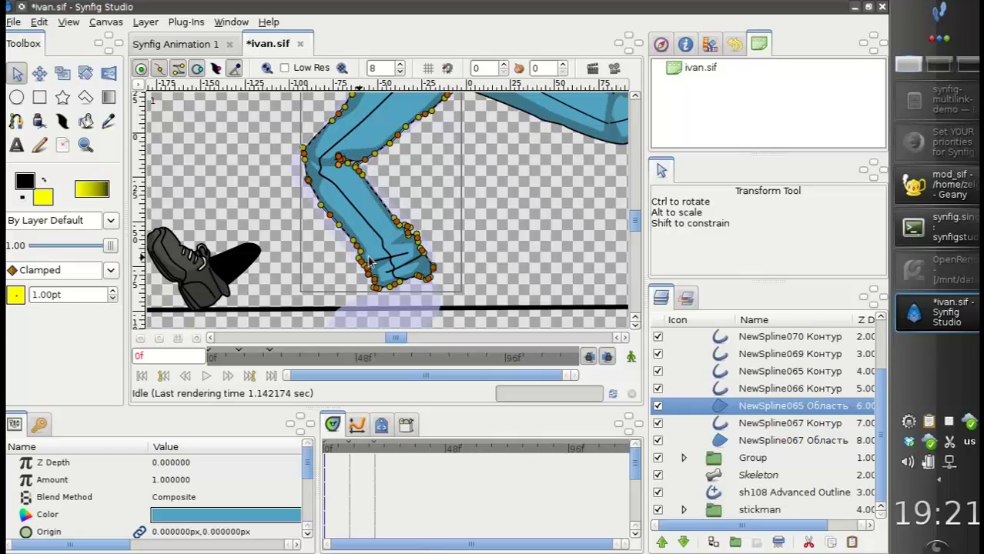
{"action": "key", "text": "ctrl+z"}
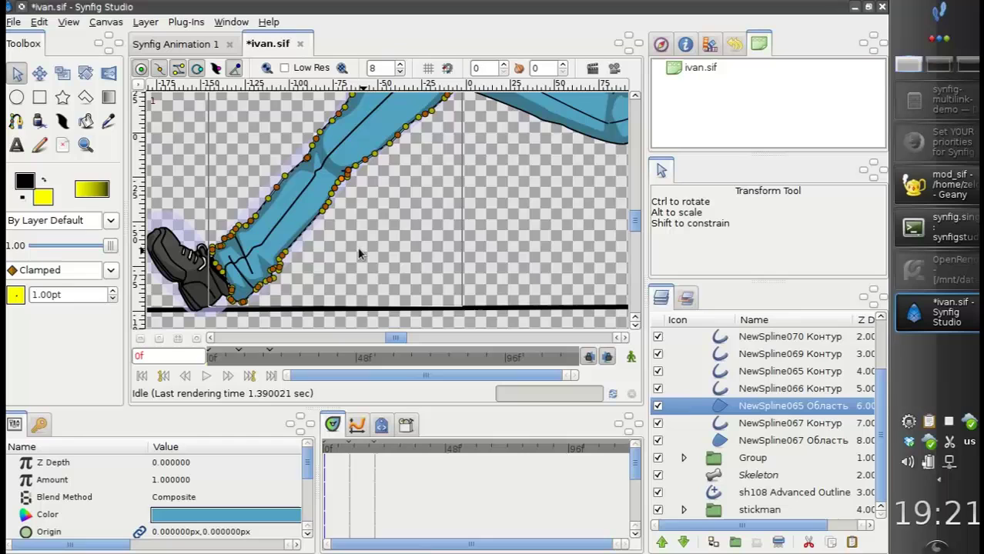
Step: Collapse the trouser layer group and identify the shoe's group by switching its visibility off and on again
{"action": "left_click_drag", "start_coordinate": [310, 249], "coordinate": [449, 183]}
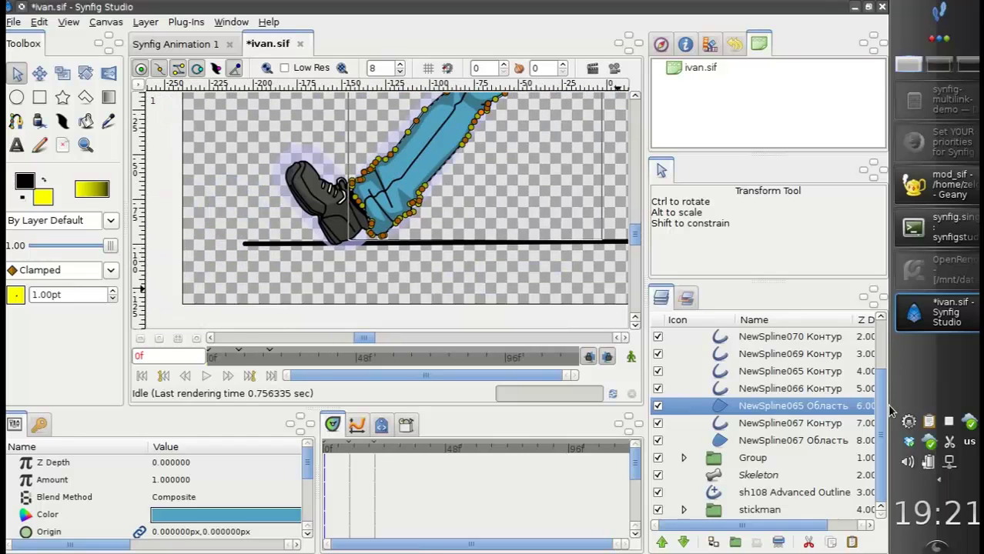
{"action": "scroll", "coordinate": [769, 408], "scroll_direction": "up", "scroll_amount": 3}
{"action": "left_click", "coordinate": [682, 354]}
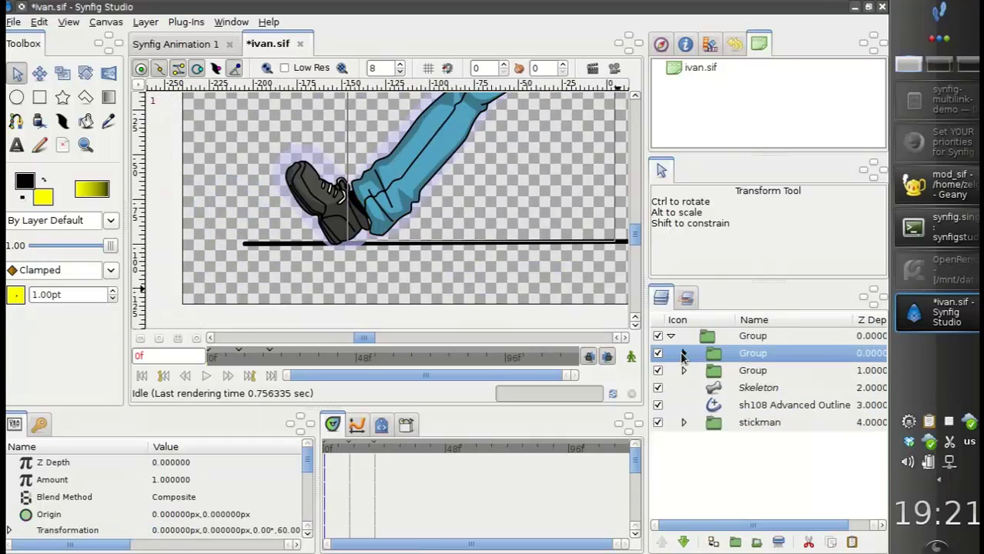
{"action": "left_click", "coordinate": [724, 374]}
{"action": "left_click", "coordinate": [658, 371]}
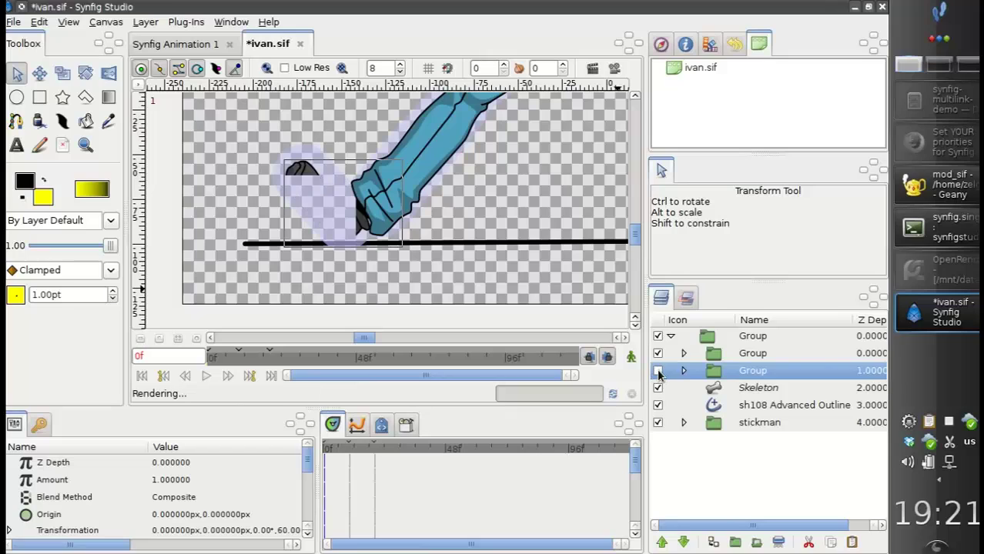
{"action": "left_click", "coordinate": [658, 371]}
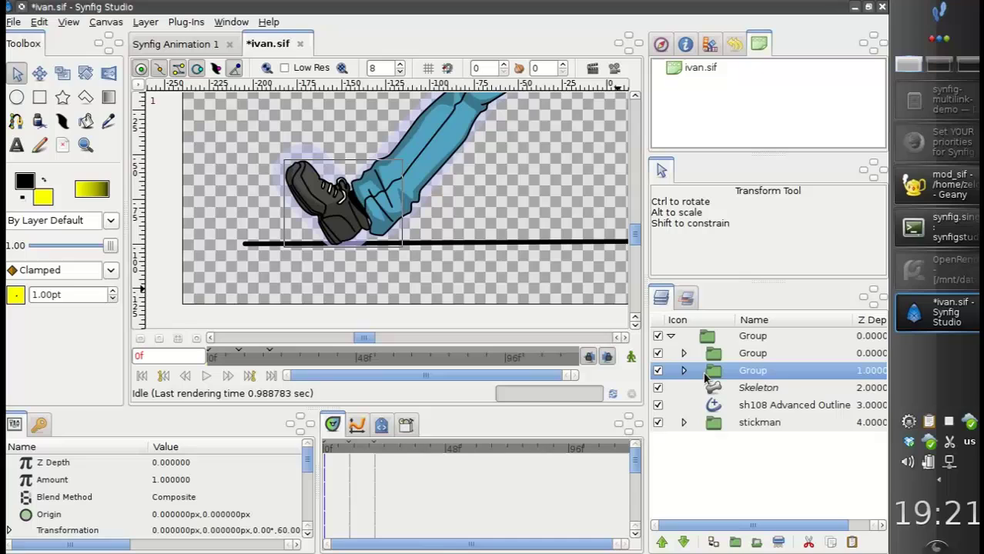
Step: Select all child layers of the shoe group together with the Skeleton layer and select the shoe's handles on the canvas
{"action": "left_click", "coordinate": [682, 371]}
{"action": "left_click", "coordinate": [686, 374]}
{"action": "right_click", "coordinate": [712, 377]}
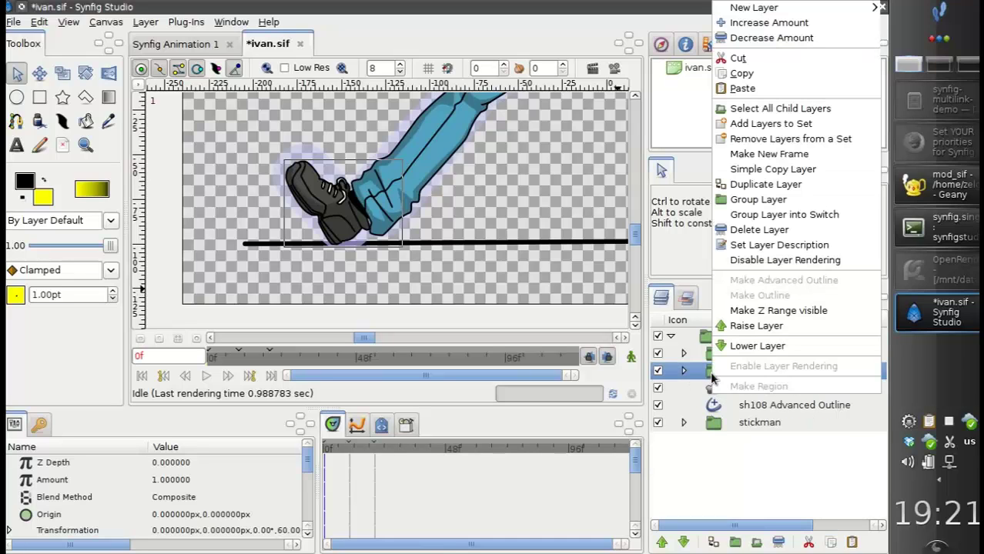
{"action": "left_click", "coordinate": [710, 108]}
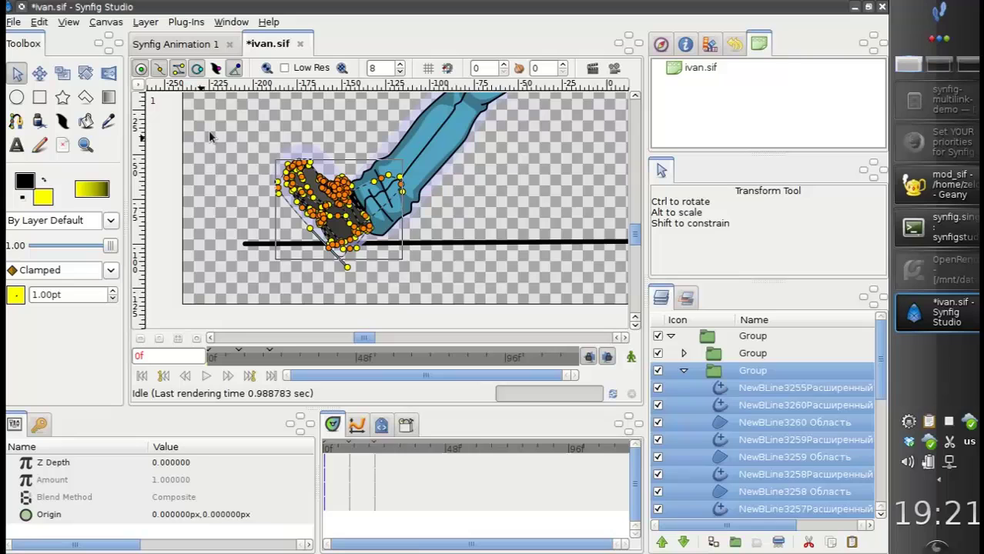
{"action": "left_click_drag", "start_coordinate": [221, 121], "coordinate": [353, 220]}
{"action": "left_click_drag", "start_coordinate": [252, 146], "coordinate": [400, 269]}
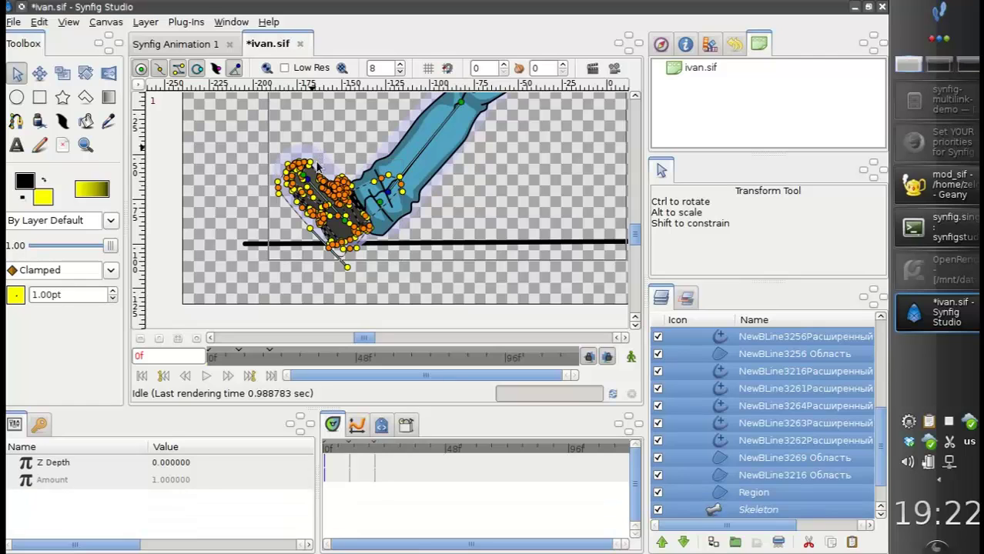
Step: Link the selected shoe handles to the skeleton from a bone handle at the knee
{"action": "left_click_drag", "start_coordinate": [440, 169], "coordinate": [392, 224]}
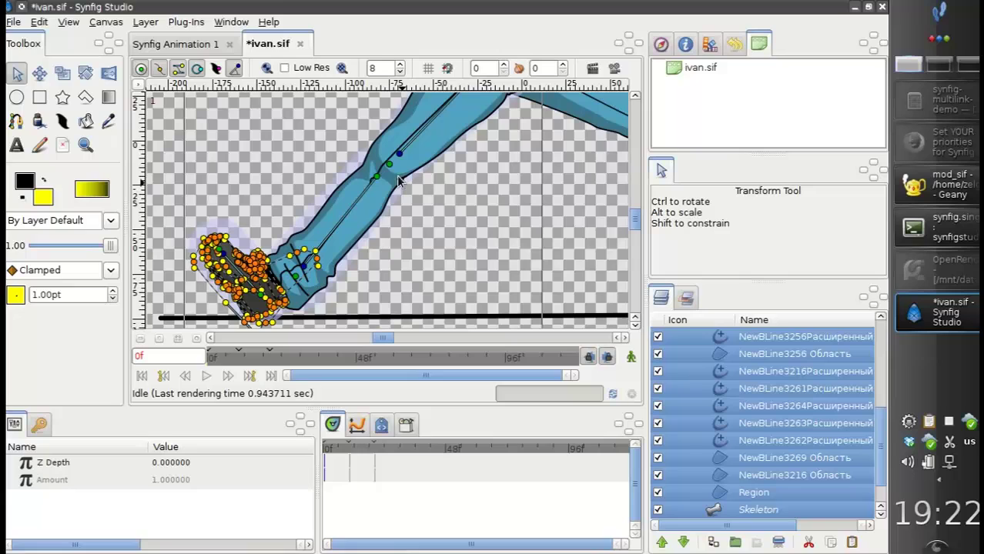
{"action": "right_click", "coordinate": [390, 165]}
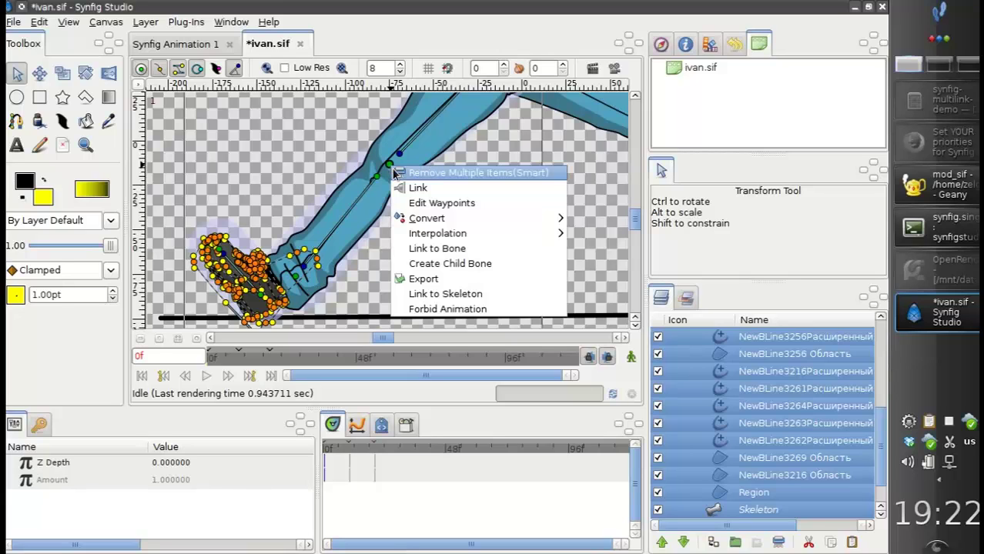
{"action": "left_click", "coordinate": [453, 296]}
Step: Collapse the shoe group and select only the Skeleton layer
{"action": "left_click_drag", "start_coordinate": [371, 281], "coordinate": [415, 215]}
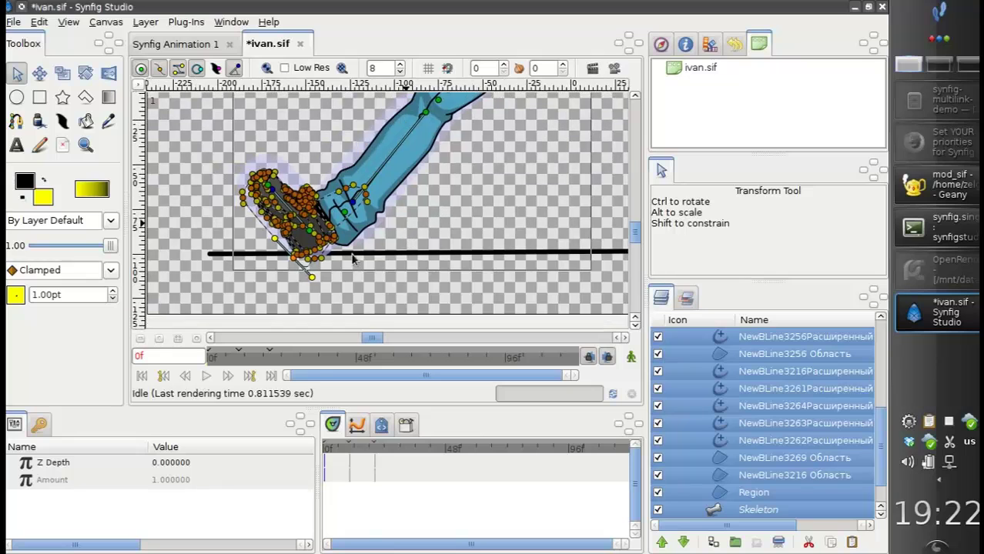
{"action": "scroll", "coordinate": [352, 260], "scroll_direction": "down", "scroll_amount": 1}
{"action": "scroll", "coordinate": [319, 254], "scroll_direction": "right", "scroll_amount": 1}
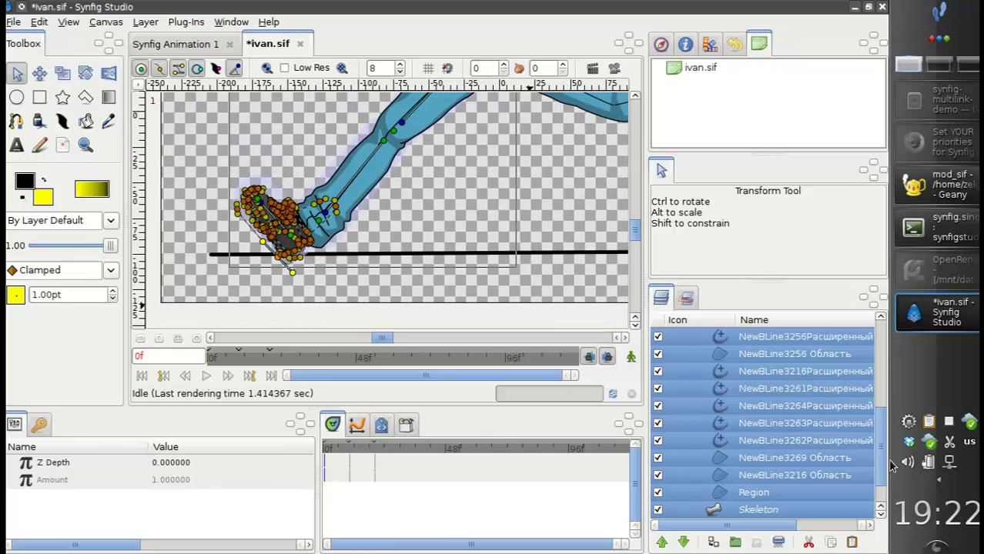
{"action": "left_click_drag", "start_coordinate": [883, 434], "coordinate": [759, 363]}
{"action": "left_click", "coordinate": [684, 371]}
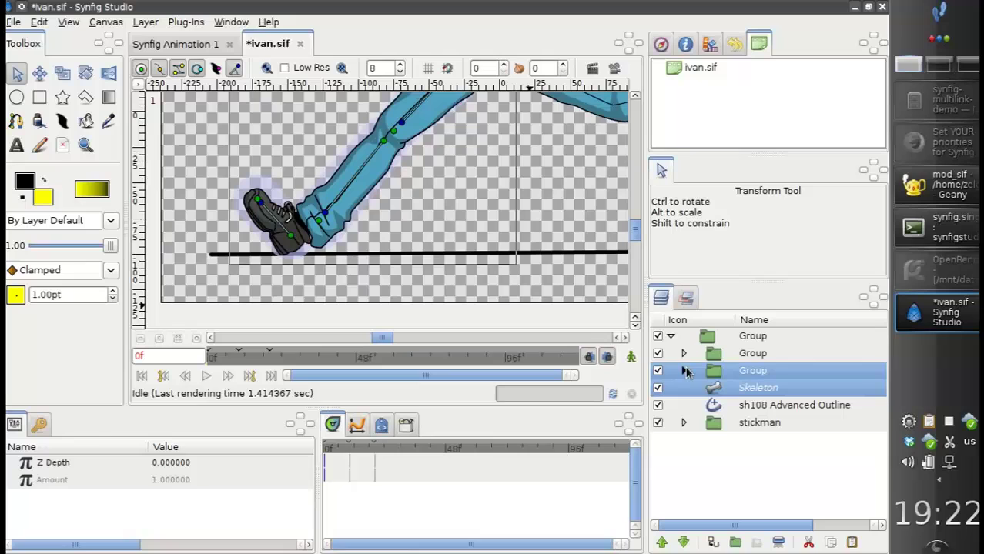
{"action": "left_click", "coordinate": [713, 391]}
Step: Test the leg rig by rotating the foot bone and swinging the shin bone backward to bend the knee
{"action": "scroll", "coordinate": [301, 249], "scroll_direction": "up", "scroll_amount": 2}
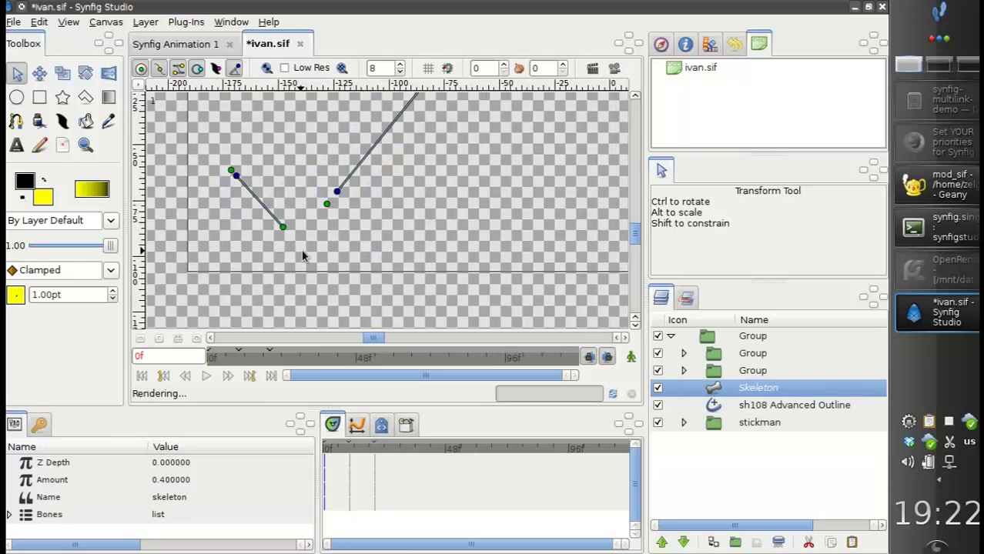
{"action": "left_click_drag", "start_coordinate": [248, 162], "coordinate": [175, 272]}
{"action": "scroll", "coordinate": [348, 245], "scroll_direction": "down", "scroll_amount": 2}
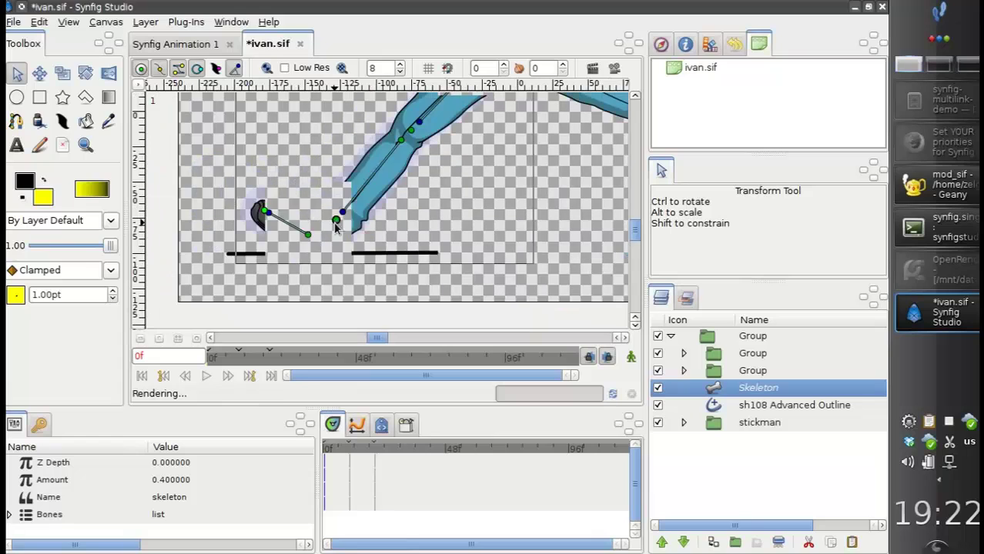
{"action": "left_click_drag", "start_coordinate": [334, 220], "coordinate": [405, 284]}
{"action": "left_click_drag", "start_coordinate": [405, 142], "coordinate": [410, 139]}
{"action": "left_click_drag", "start_coordinate": [454, 218], "coordinate": [469, 198]}
{"action": "scroll", "coordinate": [436, 299], "scroll_direction": "down", "scroll_amount": 2}
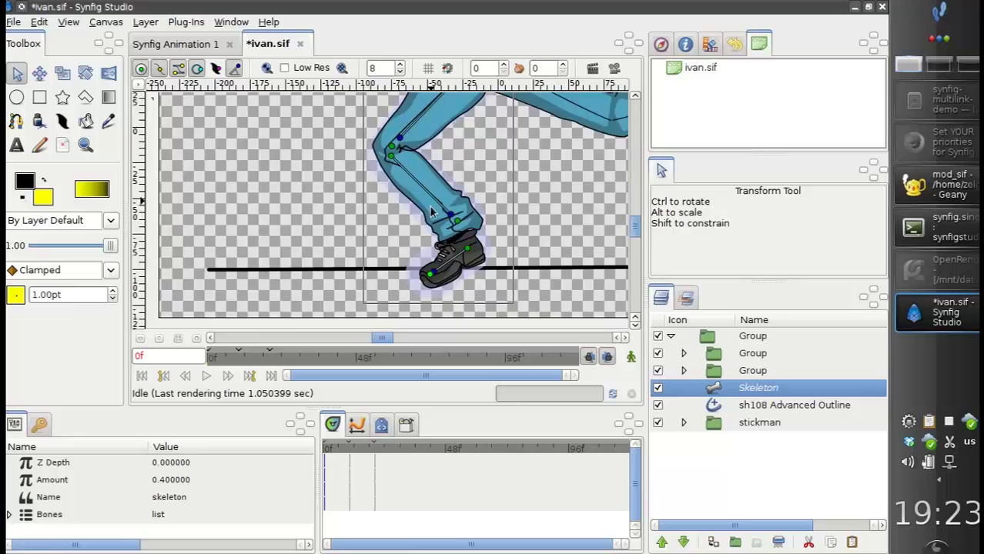
{"action": "left_click_drag", "start_coordinate": [425, 257], "coordinate": [441, 275]}
{"action": "scroll", "coordinate": [435, 285], "scroll_direction": "up", "scroll_amount": 2}
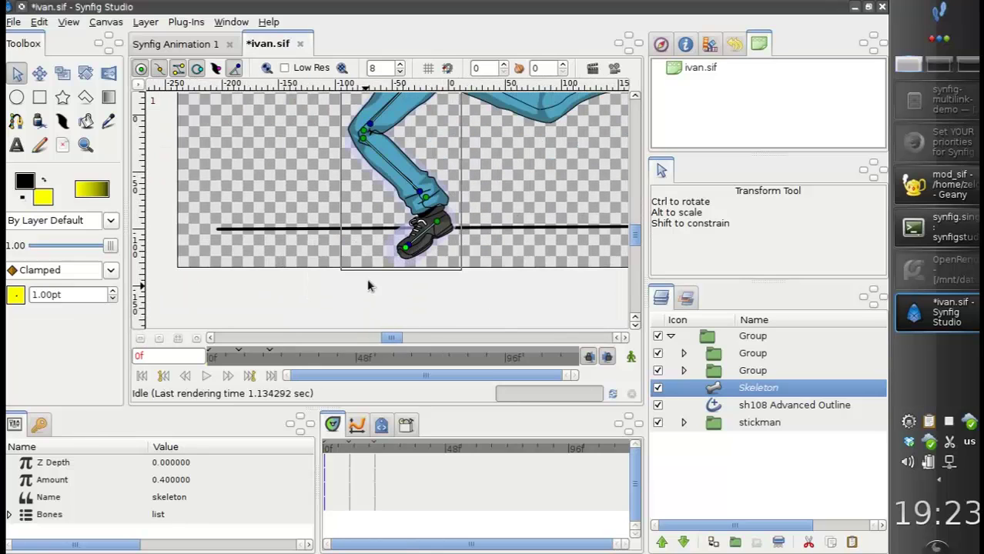
{"action": "left_click_drag", "start_coordinate": [450, 157], "coordinate": [411, 252]}
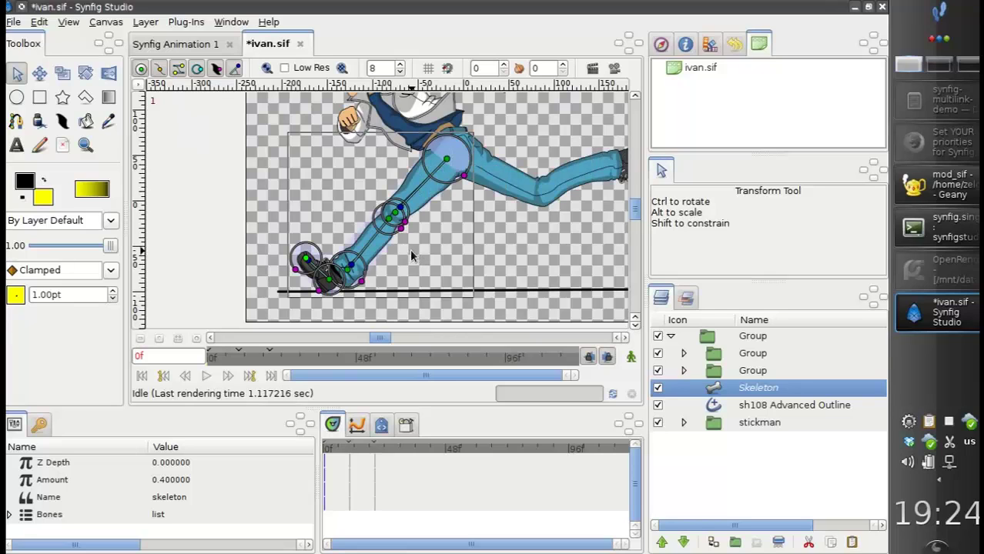
{"action": "left_click_drag", "start_coordinate": [410, 250], "coordinate": [385, 246]}
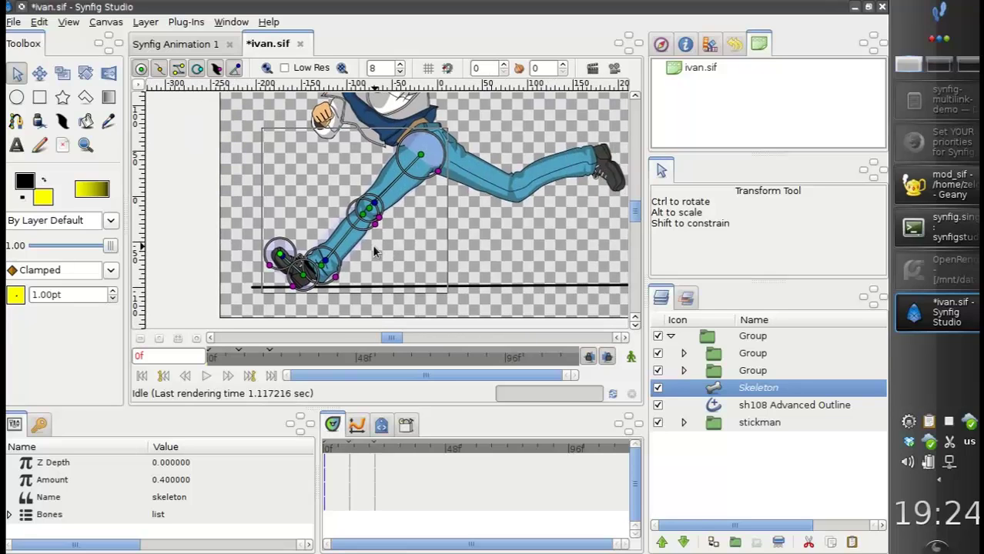
{"action": "left_click", "coordinate": [312, 170]}
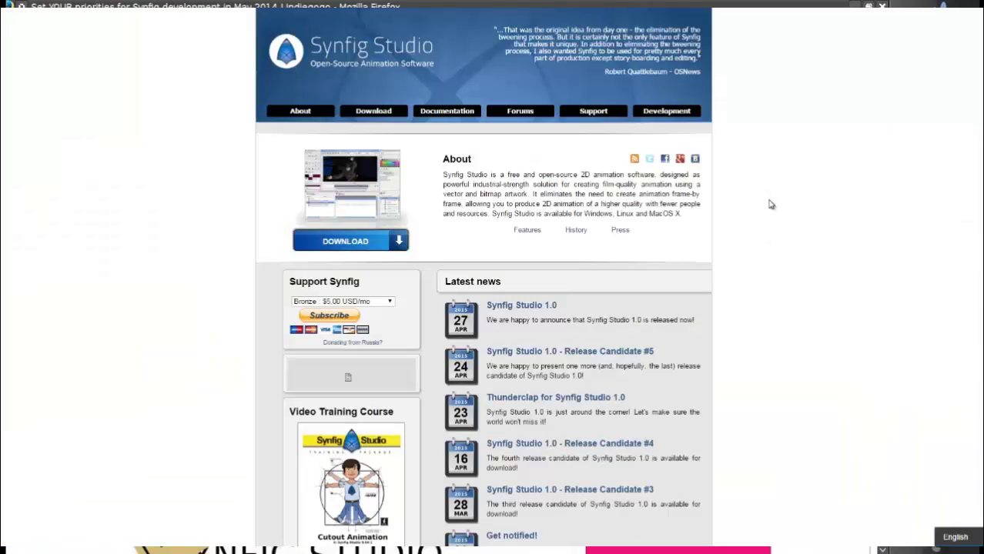
Step: On the Synfig Studio website, browse the home page, open the download page and start the Synfig Studio 1.0 download
{"action": "scroll", "coordinate": [770, 200], "scroll_direction": "down", "scroll_amount": 3}
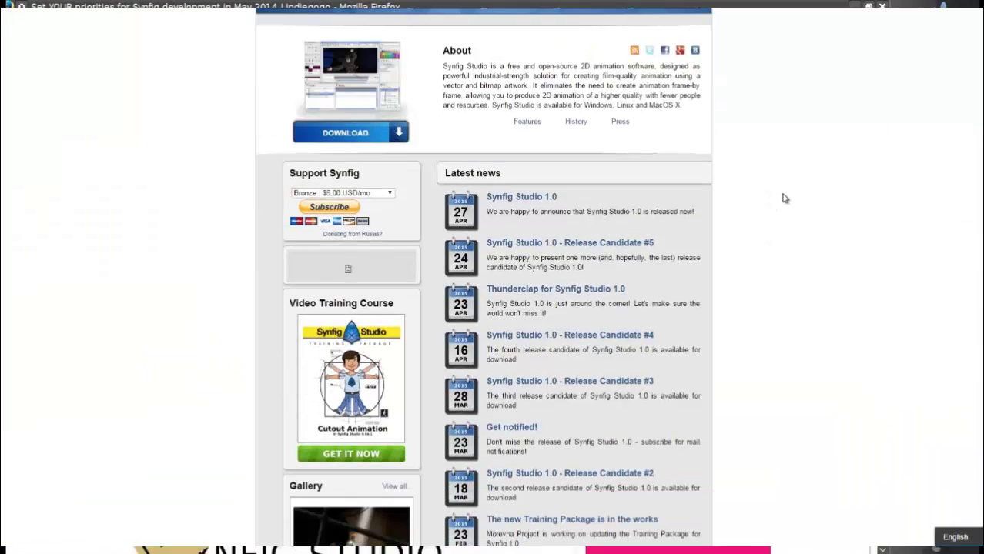
{"action": "scroll", "coordinate": [785, 254], "scroll_direction": "down", "scroll_amount": 3}
{"action": "scroll", "coordinate": [774, 396], "scroll_direction": "up", "scroll_amount": 5}
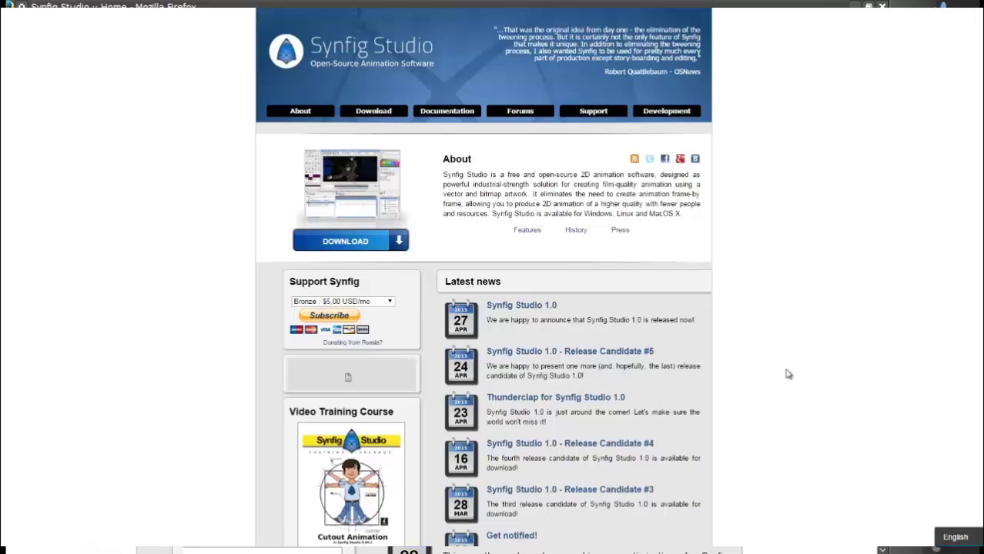
{"action": "left_click", "coordinate": [376, 112]}
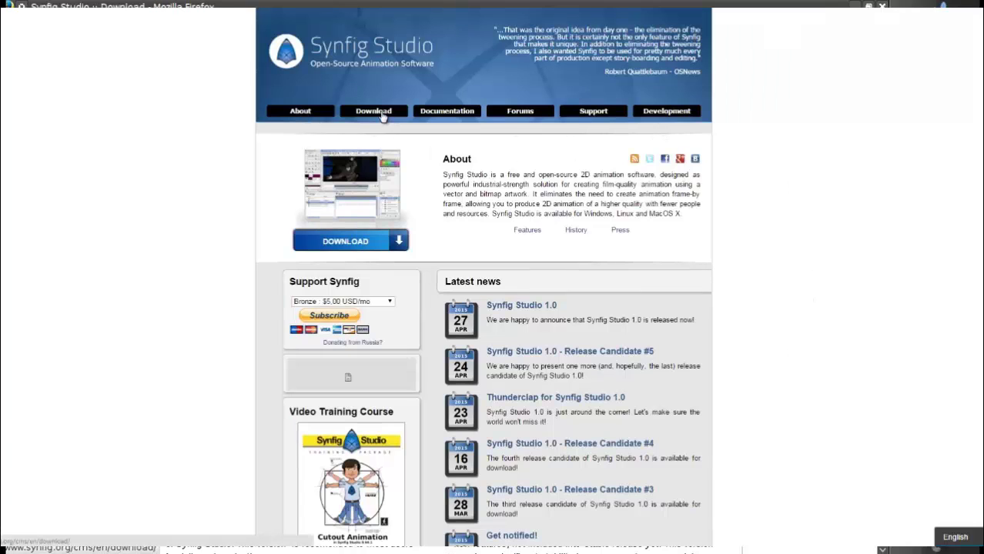
{"action": "scroll", "coordinate": [827, 246], "scroll_direction": "down", "scroll_amount": 1}
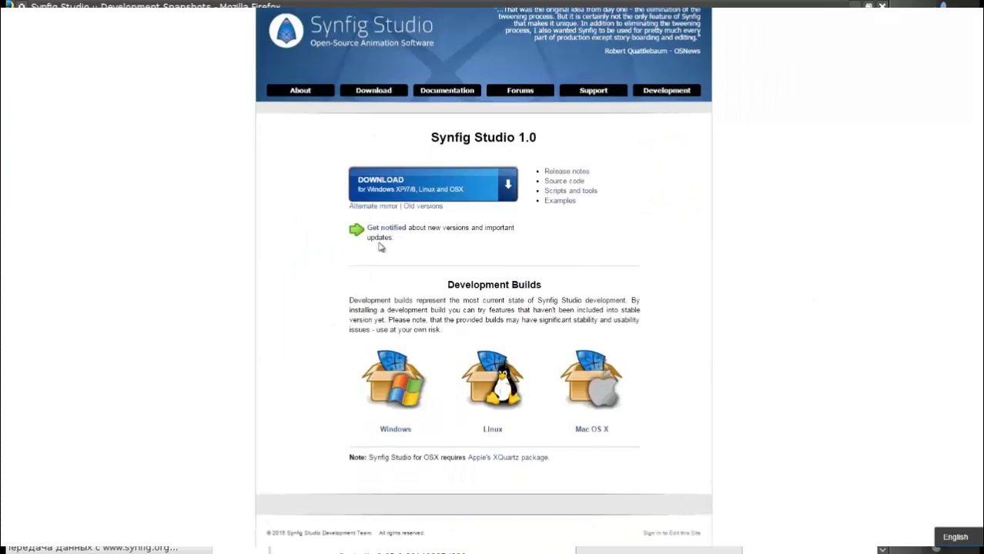
{"action": "left_click", "coordinate": [412, 190]}
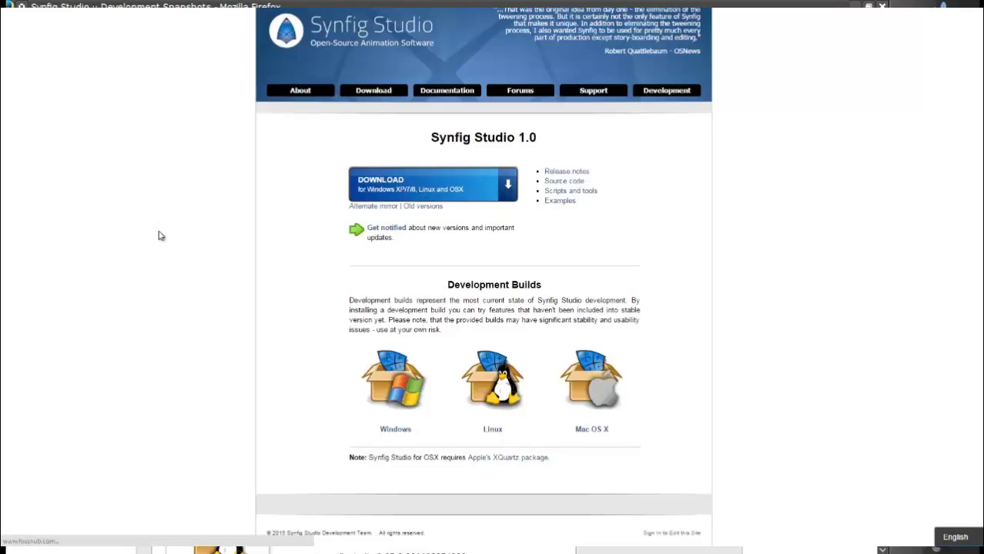